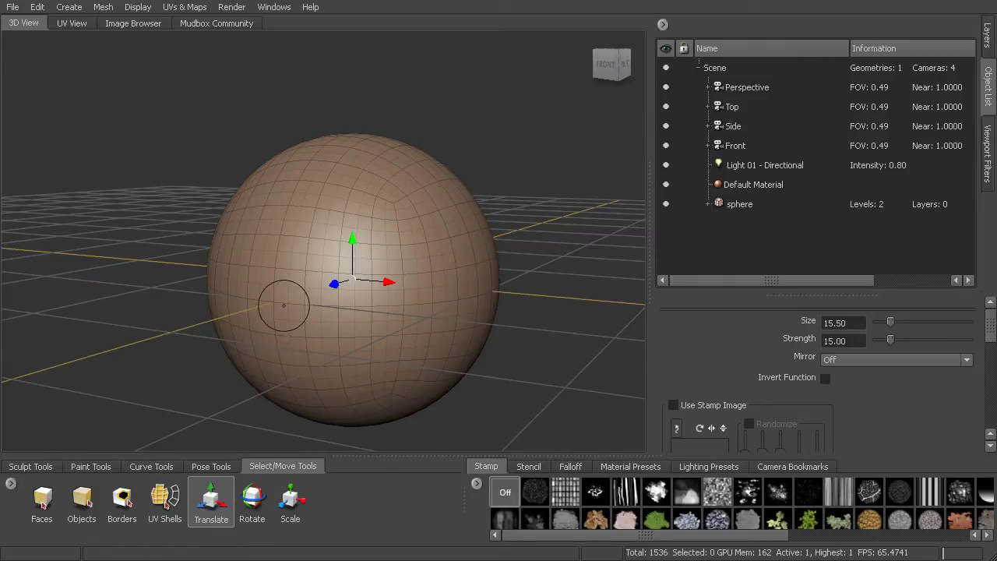
Activate the Grab sculpting brush and set its size to 18.48.
click(40, 466)
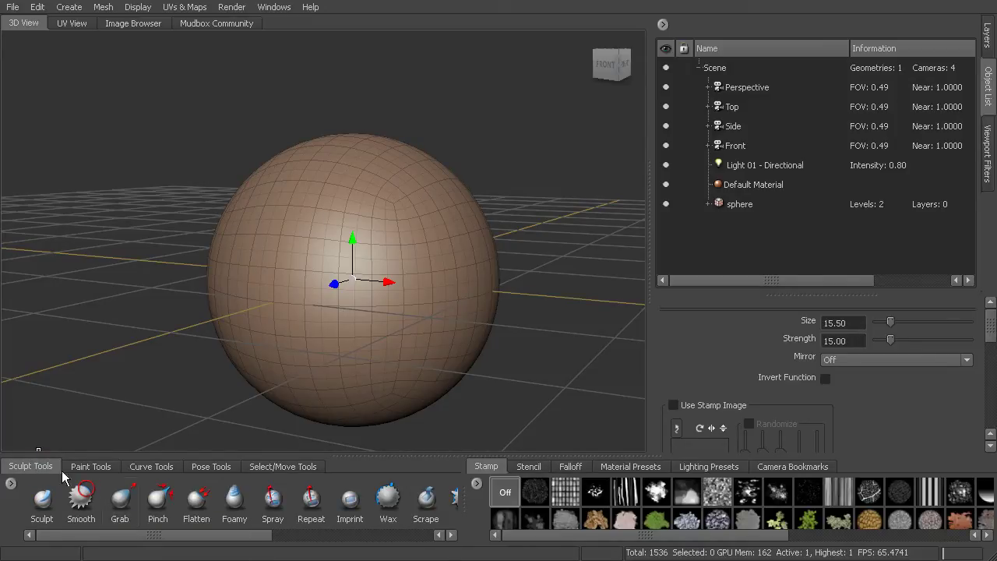
click(120, 499)
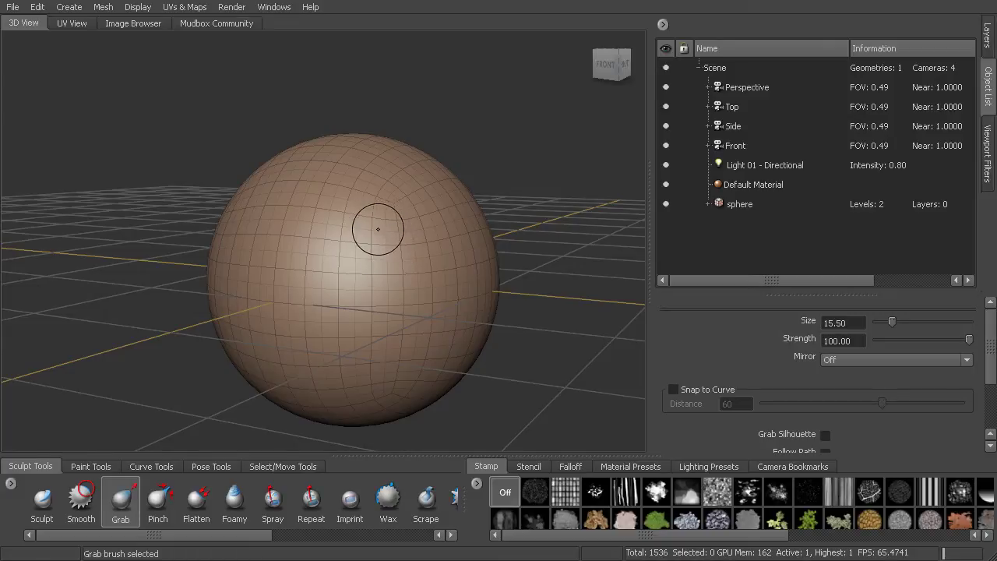
key(m)
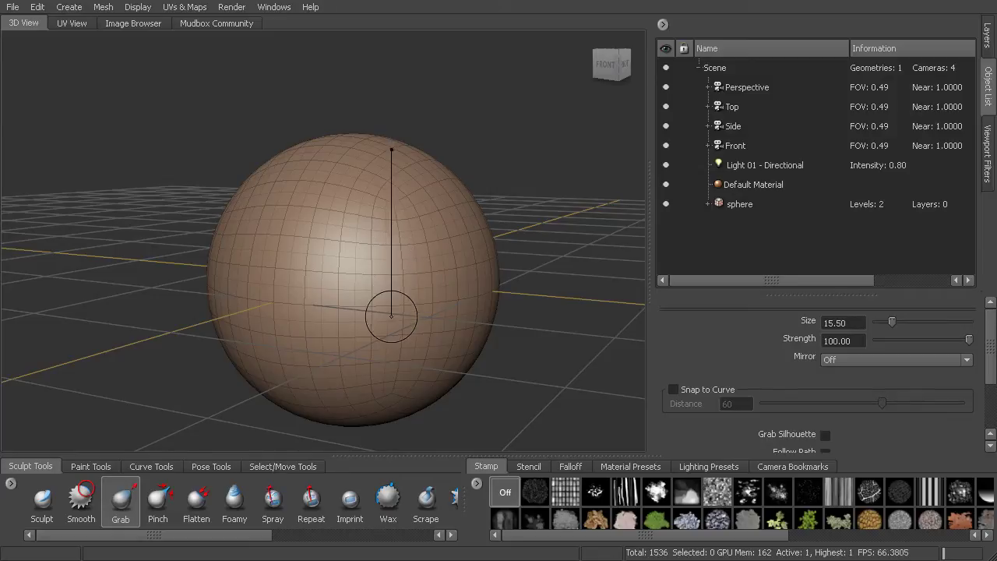
drag(391, 316, 382, 344)
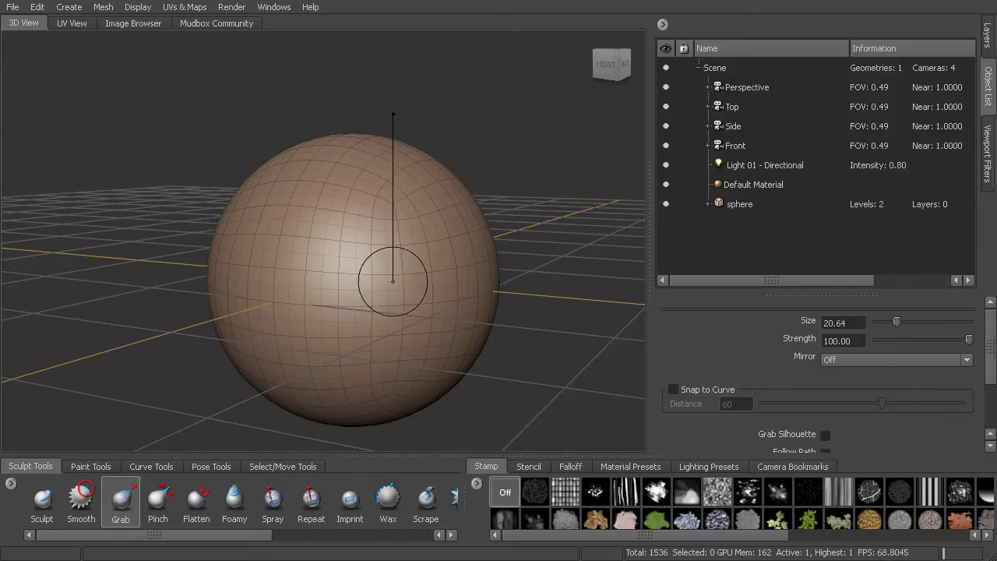
mouse_move(392, 281)
mouse_down()
mouse_move(427, 282)
mouse_move(393, 281)
mouse_up()
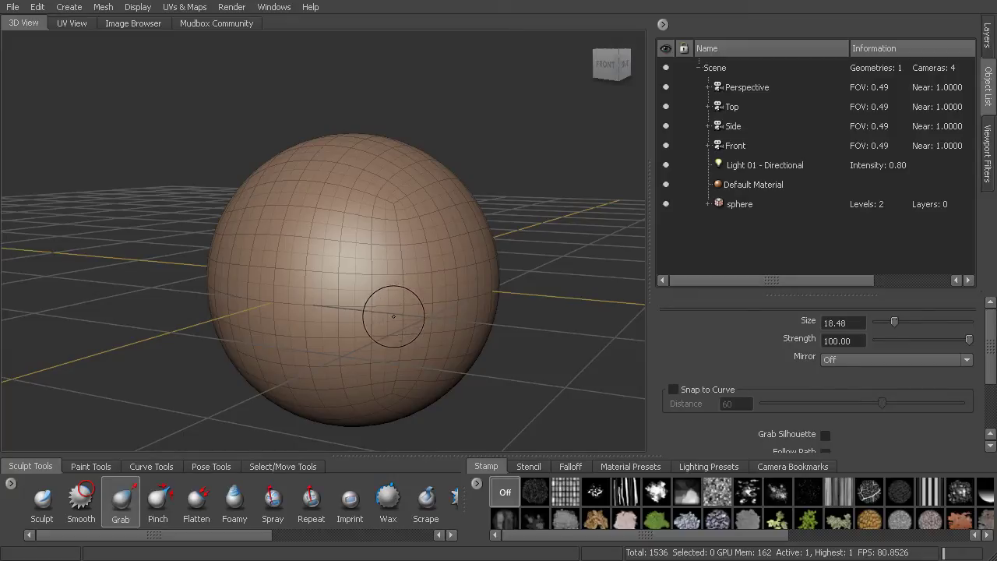
Examine the sphere from several distances and angles, ending on a closer view from slightly above.
mouse_move(385, 316)
alt+right_down()
mouse_move(389, 329)
mouse_move(388, 305)
alt+right_up()
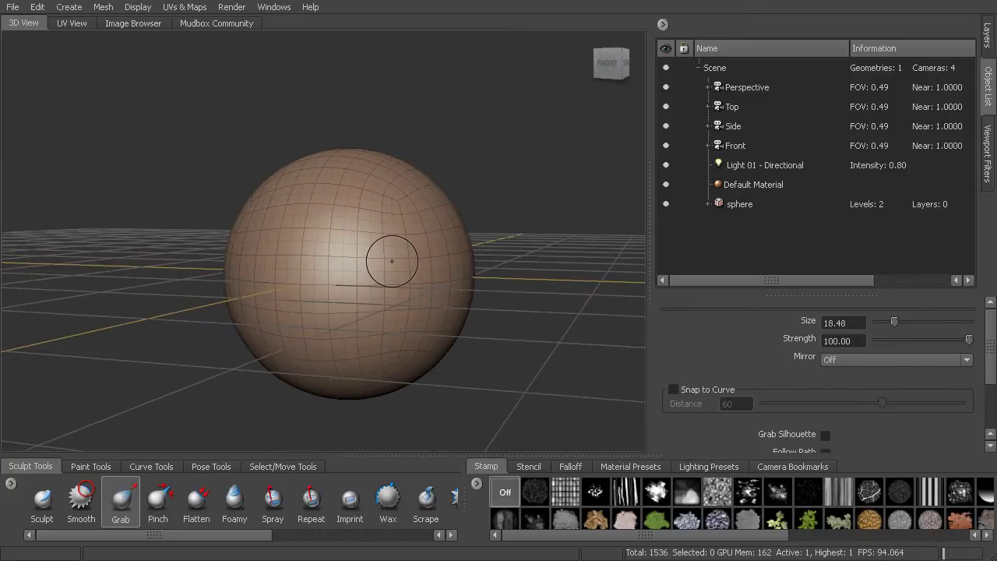
alt+right_drag(392, 260, 418, 280)
alt+drag(419, 280, 402, 276)
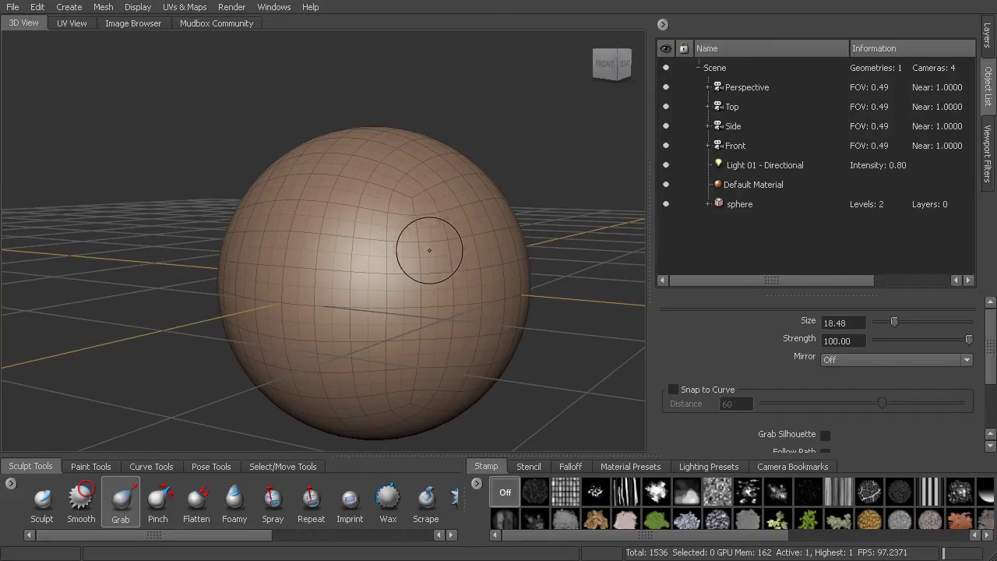
alt+right_drag(423, 264, 466, 261)
alt+middle_drag(470, 280, 379, 285)
alt+right_drag(379, 285, 416, 294)
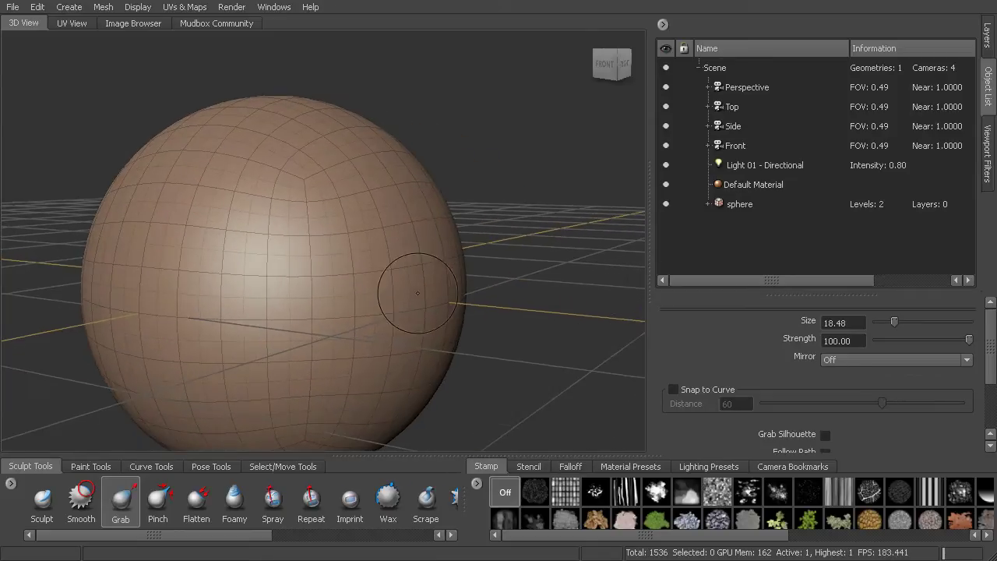
alt+middle_drag(391, 276, 430, 265)
alt+right_drag(430, 265, 434, 278)
mouse_move(434, 278)
alt+mouse_down()
mouse_move(452, 283)
mouse_move(434, 283)
alt+mouse_up()
mouse_move(434, 283)
alt+right_down()
mouse_move(423, 267)
mouse_move(442, 272)
mouse_move(417, 222)
alt+right_up()
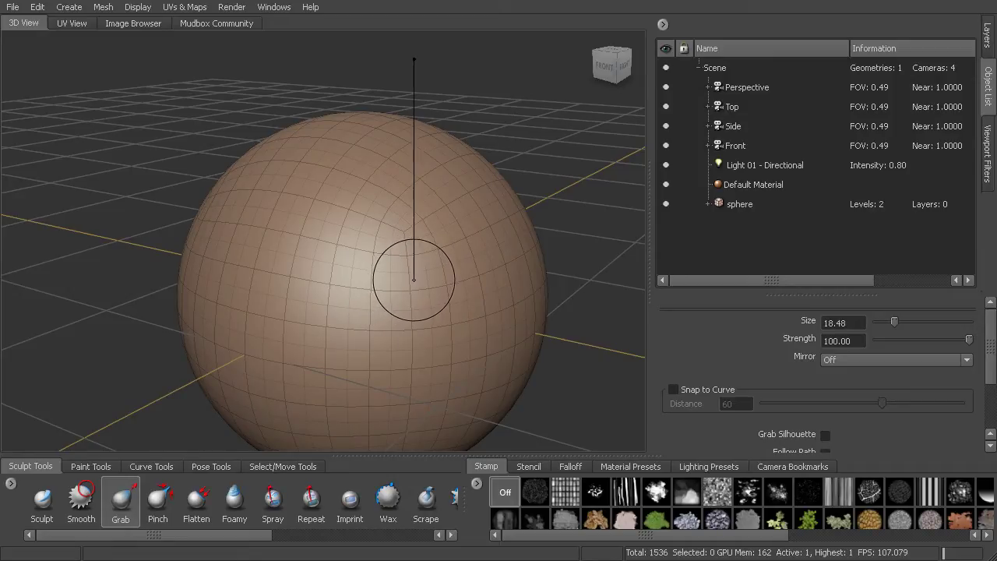
Set the Grab brush to a size of 32.28 and a strength of 58.
mouse_move(413, 286)
mouse_down()
mouse_move(459, 285)
mouse_move(412, 285)
mouse_up()
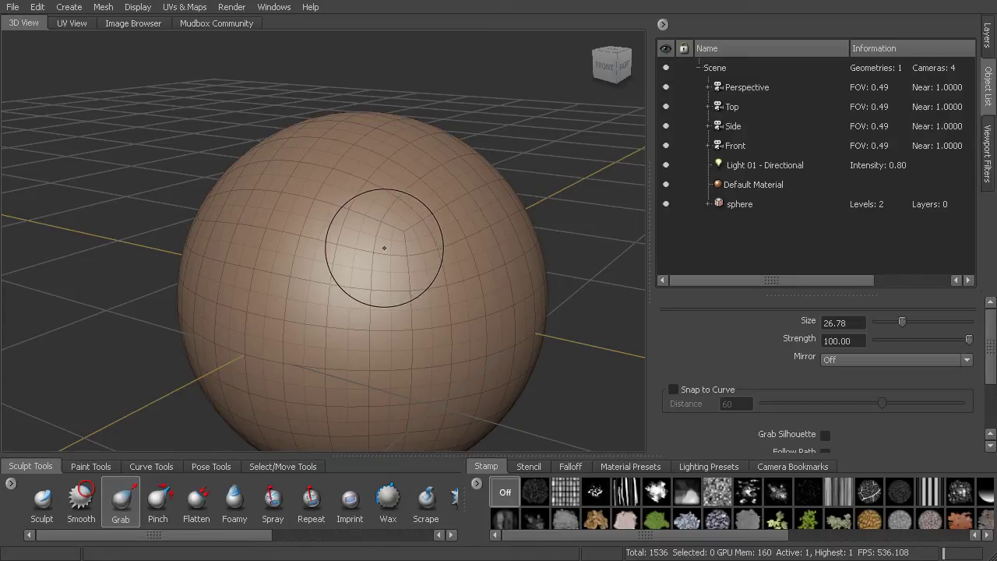
key(m)
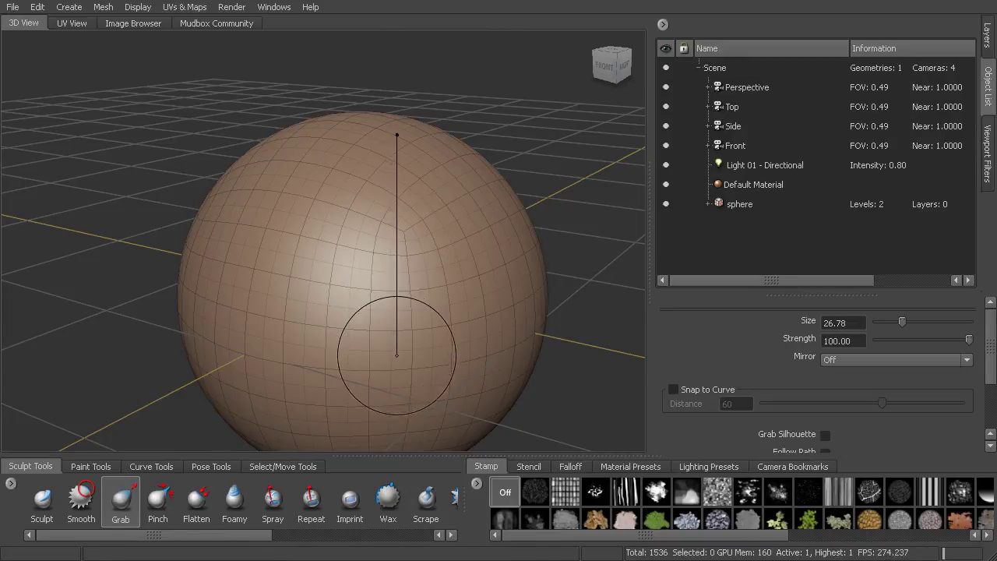
drag(397, 355, 397, 343)
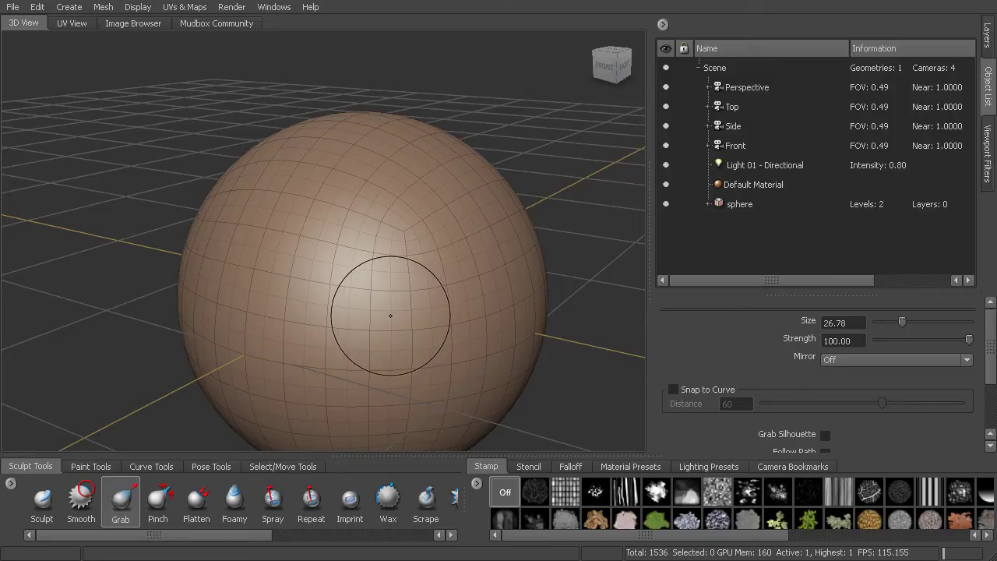
drag(388, 278, 388, 95)
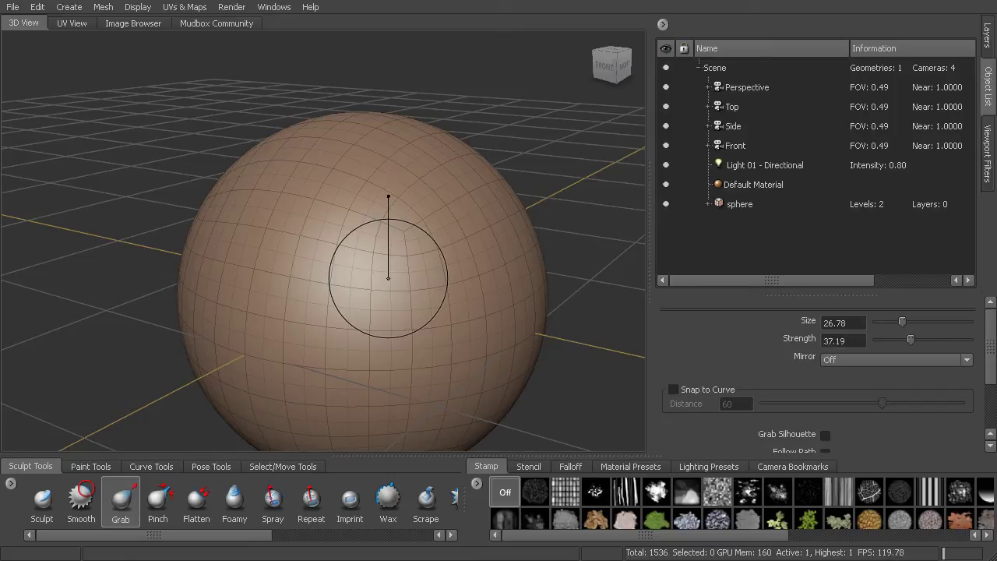
drag(388, 278, 401, 334)
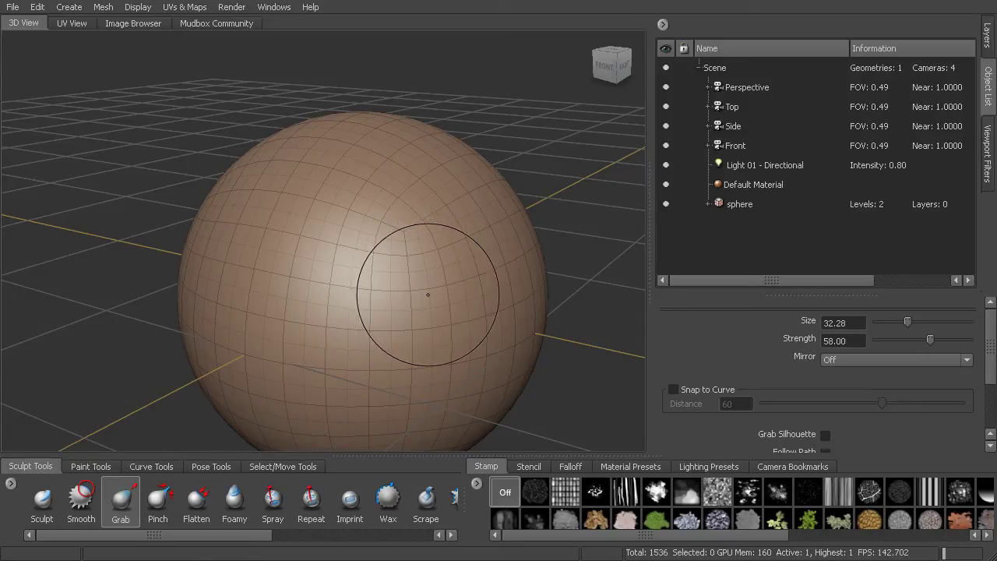
Pull the upper front surface of the sphere into a bulge with the Grab brush, enlarging the brush to size 60.87.
alt+drag(427, 294, 416, 239)
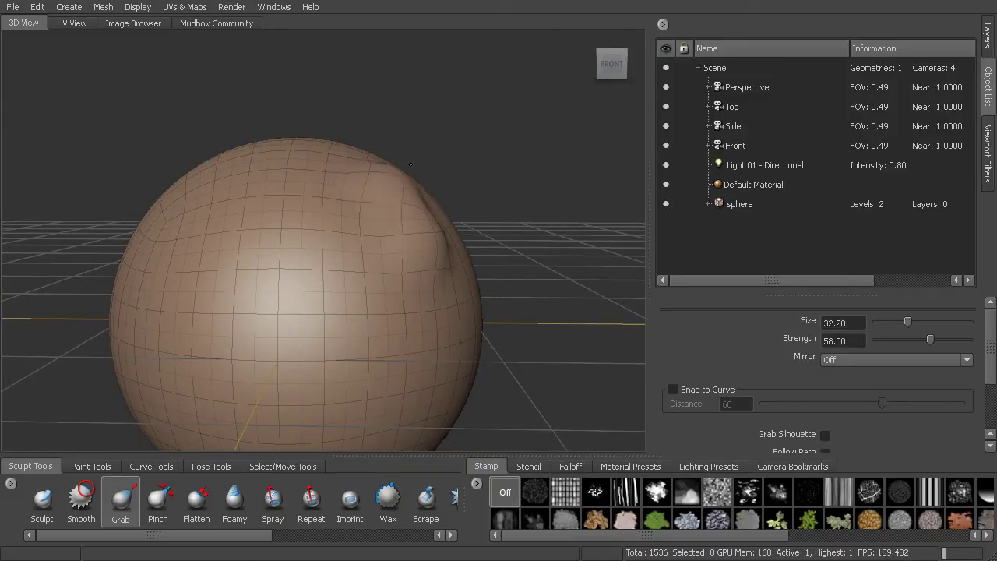
alt+drag(410, 199, 382, 214)
mouse_move(413, 257)
alt+mouse_down()
mouse_move(464, 217)
mouse_move(439, 187)
alt+mouse_up()
alt+drag(392, 166, 359, 267)
mouse_move(402, 243)
alt+mouse_down()
mouse_move(287, 237)
mouse_move(284, 249)
mouse_move(413, 244)
mouse_move(385, 226)
mouse_move(380, 237)
alt+mouse_up()
alt+middle_drag(380, 236, 410, 249)
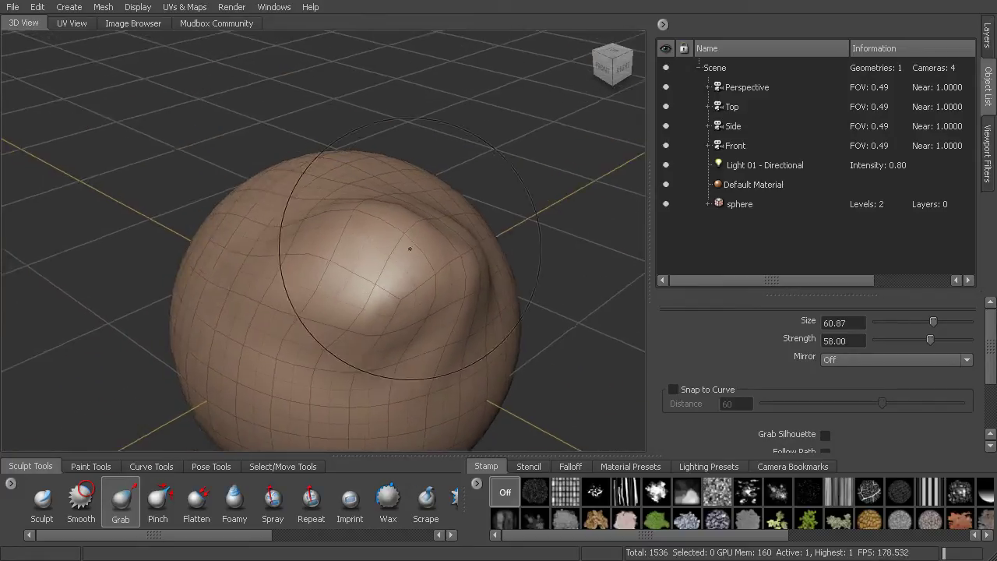
Smooth the pulled bulge with the Smooth brush and set that brush's strength to 89.49.
mouse_move(410, 249)
alt+mouse_down()
mouse_move(389, 253)
mouse_move(393, 289)
mouse_move(366, 297)
mouse_move(343, 241)
mouse_move(456, 258)
alt+mouse_up()
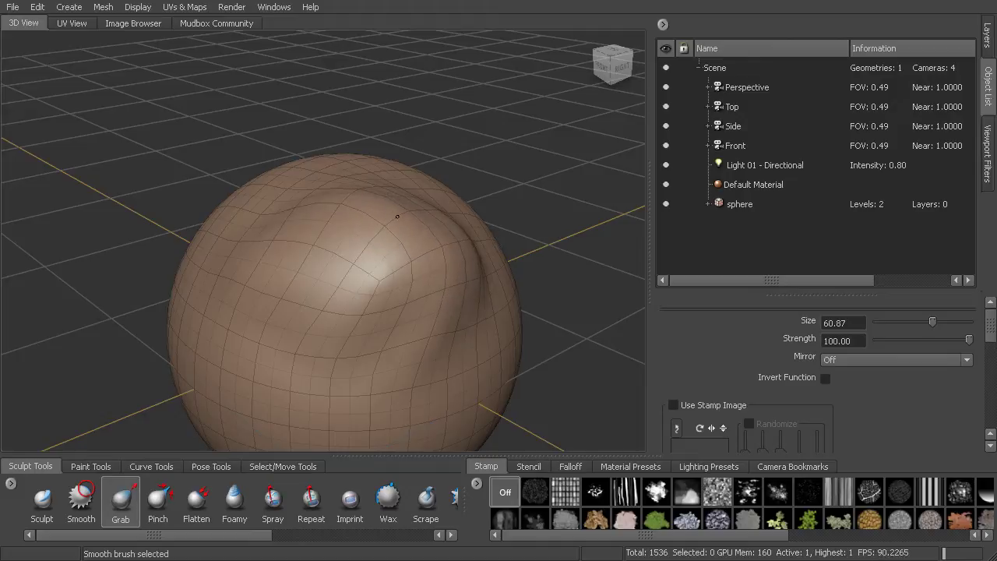
alt+drag(436, 310, 391, 247)
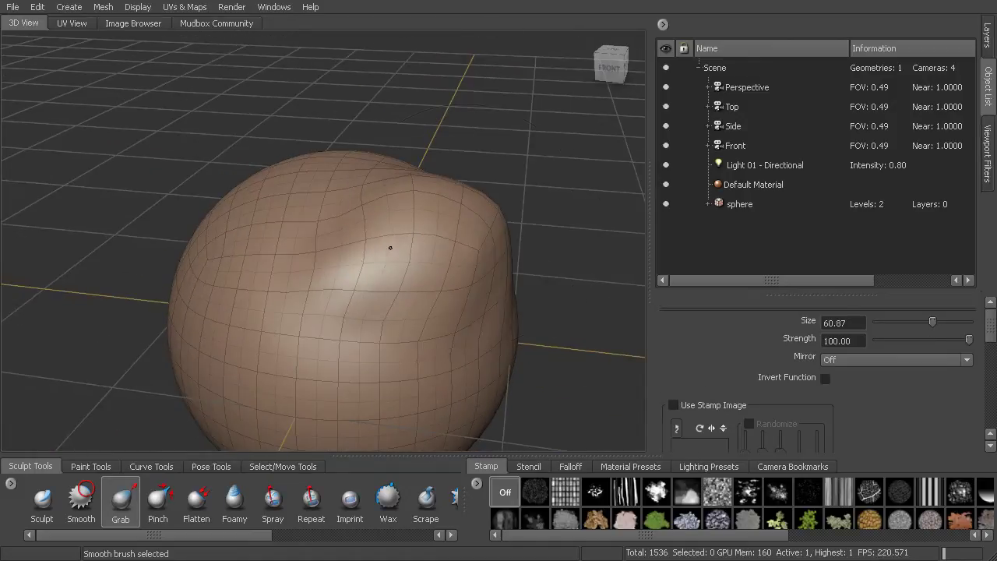
click(84, 503)
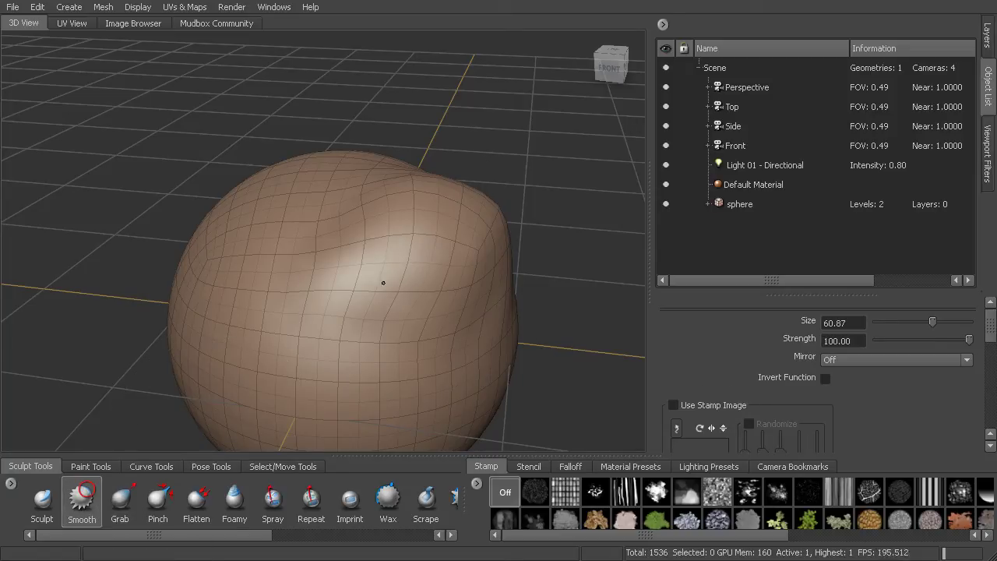
mouse_move(436, 281)
alt+mouse_down()
mouse_move(384, 265)
mouse_move(356, 77)
alt+mouse_up()
mouse_move(356, 145)
mouse_down()
mouse_move(364, 272)
mouse_move(418, 249)
mouse_move(382, 257)
mouse_move(412, 244)
mouse_move(355, 208)
mouse_up()
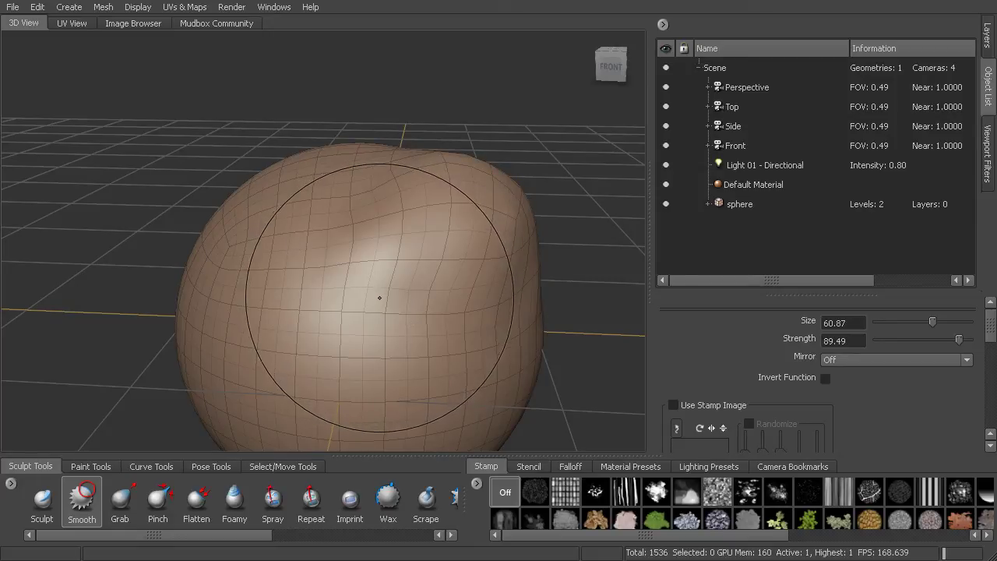
mouse_move(397, 292)
mouse_down()
mouse_move(389, 272)
mouse_move(390, 294)
mouse_move(455, 305)
mouse_up()
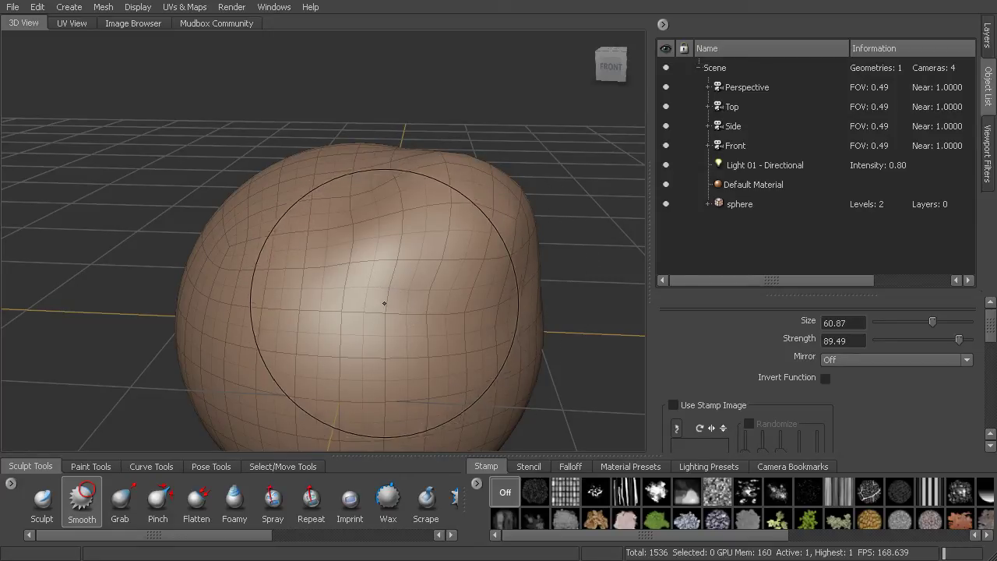
Subdivide the sphere mesh up to level 5 and turn off the wireframe display.
key(shift+d)
key(shift+d)
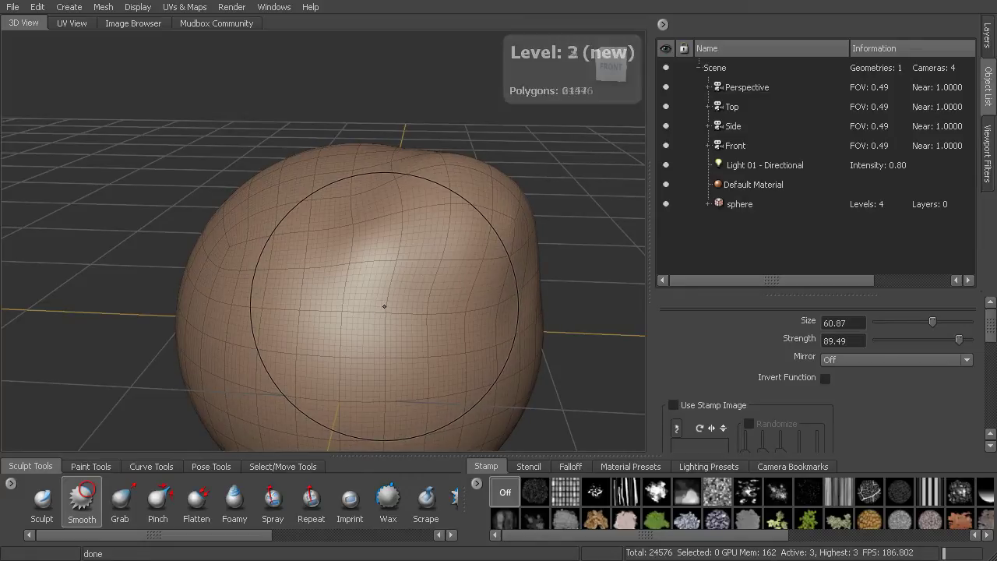
key(shift+d)
right_click(573, 221)
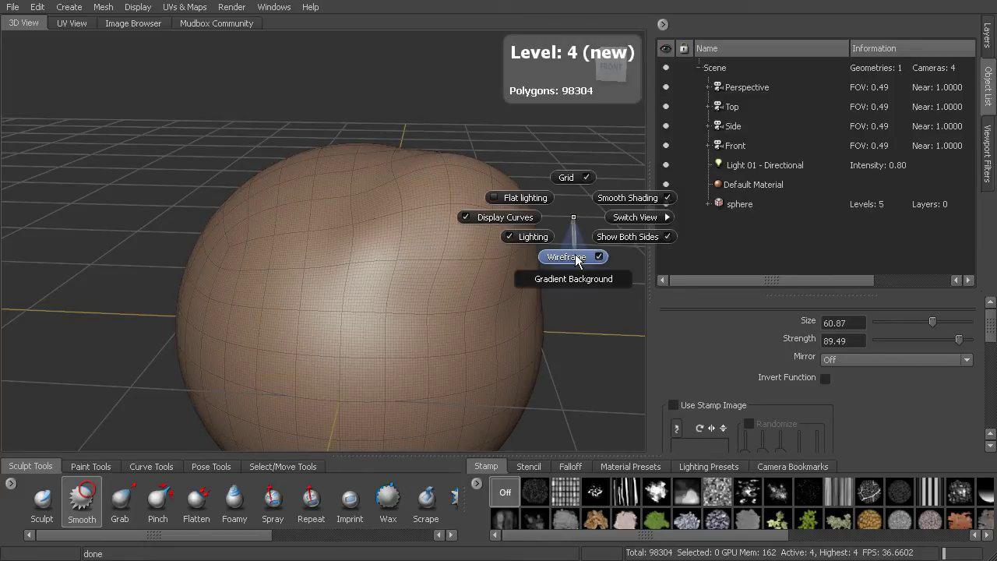
click(567, 256)
alt+drag(394, 298, 423, 285)
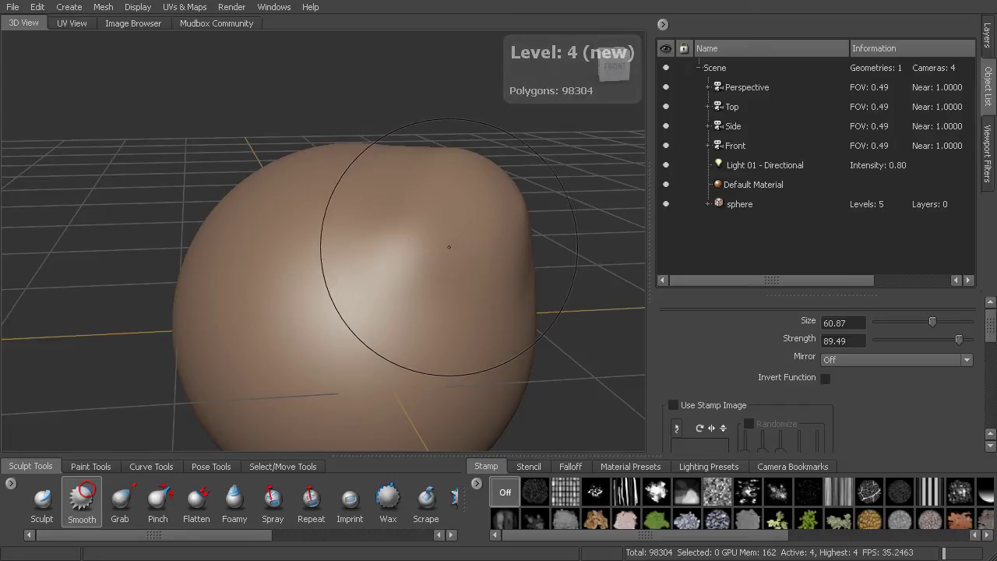
key(shift+d)
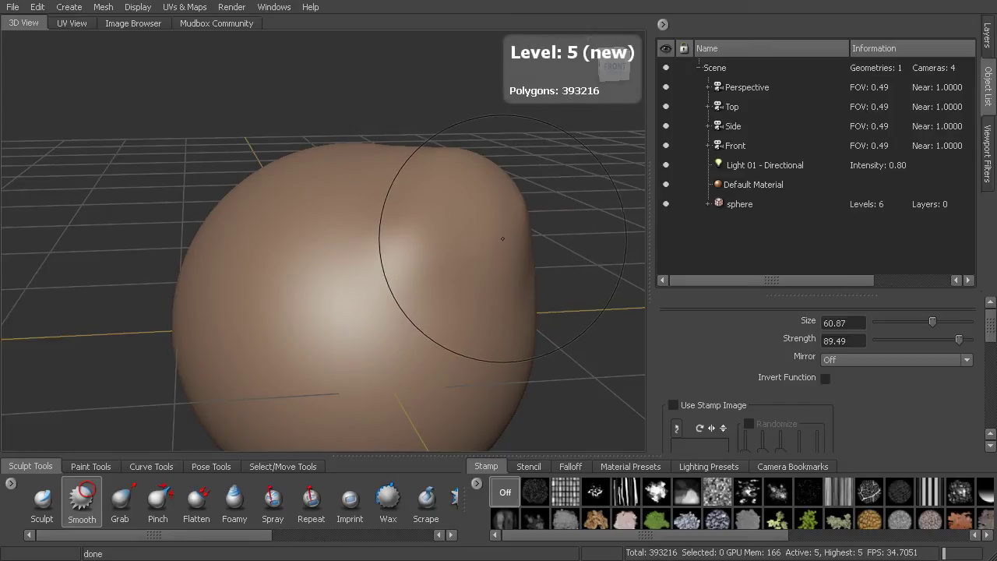
Build up a thick raised ridge down the front of the sphere with the Sculpt brush at size 22.30 and strength 62.75.
alt+drag(457, 271, 317, 381)
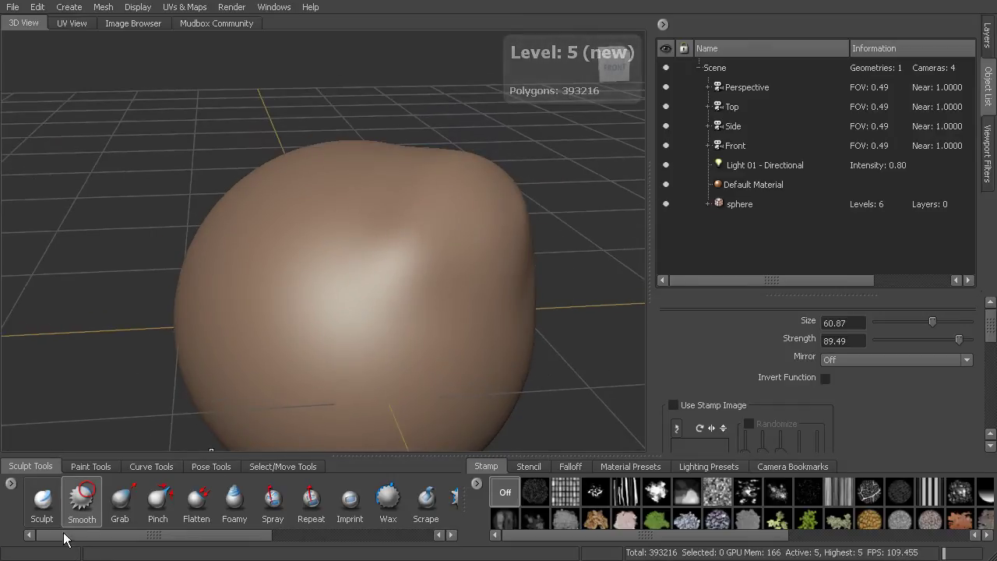
click(42, 501)
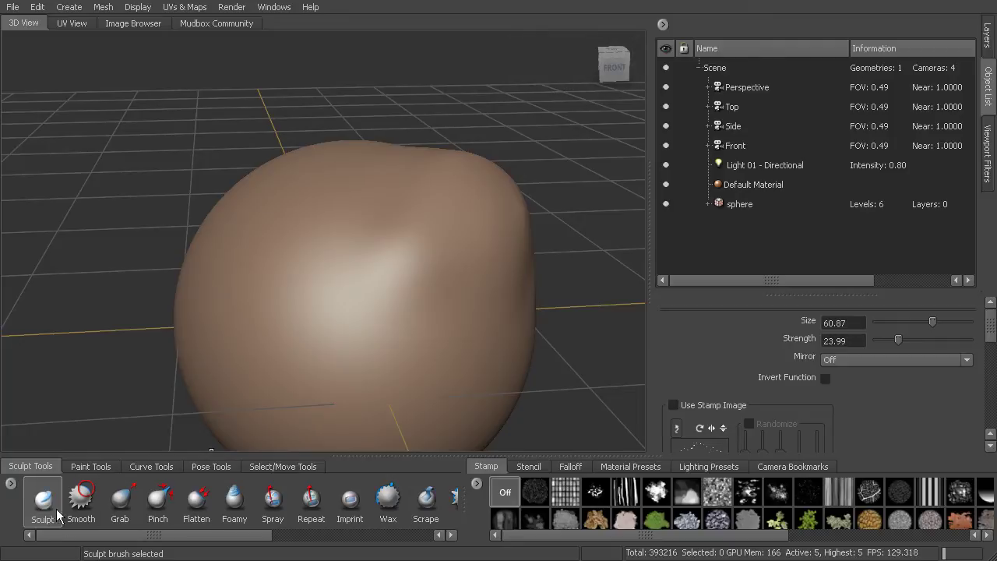
mouse_move(385, 280)
mouse_down()
mouse_move(387, 229)
mouse_move(381, 280)
mouse_up()
mouse_move(356, 322)
mouse_down()
mouse_move(359, 264)
mouse_move(372, 241)
mouse_up()
mouse_move(359, 198)
mouse_down()
mouse_move(308, 300)
mouse_move(351, 361)
mouse_up()
mouse_move(457, 262)
alt+mouse_down()
mouse_move(402, 276)
mouse_move(334, 273)
mouse_move(411, 265)
mouse_move(396, 223)
mouse_move(276, 180)
mouse_move(269, 201)
alt+mouse_up()
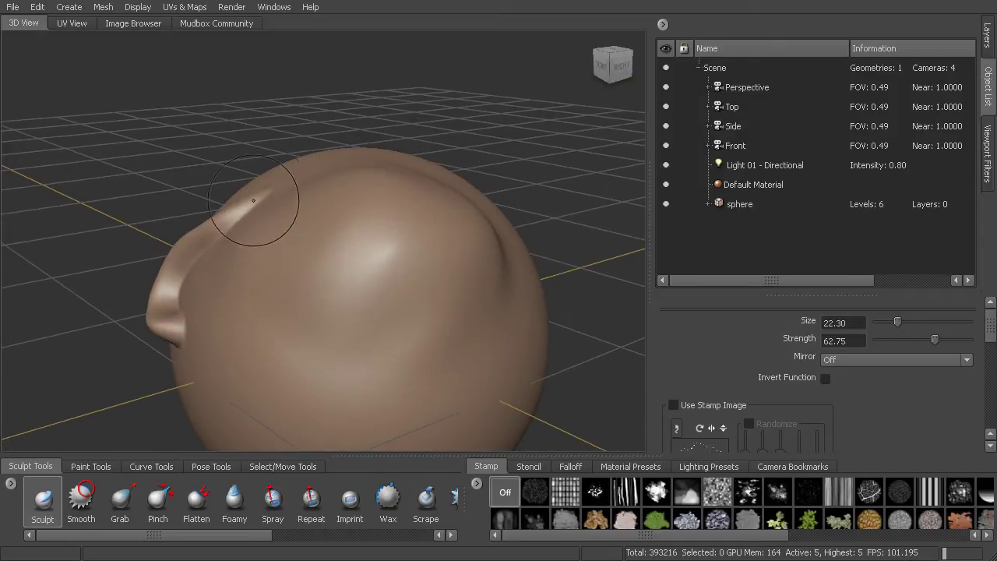
mouse_move(223, 223)
alt+mouse_down()
mouse_move(247, 276)
mouse_move(301, 278)
mouse_move(223, 222)
alt+mouse_up()
mouse_move(245, 318)
alt+mouse_down()
mouse_move(215, 306)
mouse_move(381, 289)
mouse_move(392, 229)
mouse_move(330, 216)
mouse_move(364, 261)
mouse_move(382, 327)
mouse_move(373, 365)
mouse_move(437, 281)
mouse_move(492, 274)
mouse_move(509, 303)
mouse_move(436, 174)
mouse_move(452, 235)
mouse_move(382, 231)
alt+mouse_up()
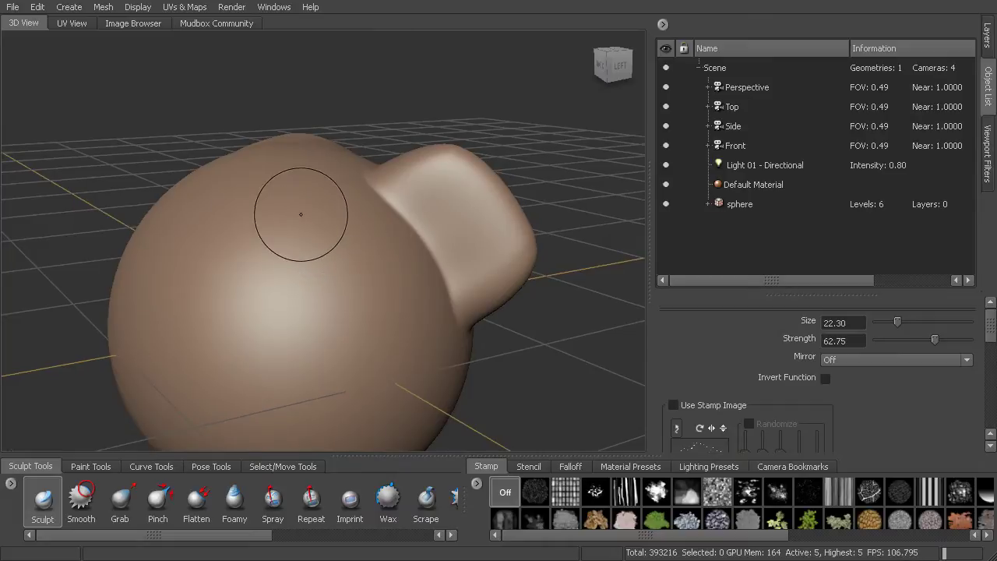
Sculpt a thin ridge on the left side of the sphere and soften it with the Smooth brush.
drag(325, 262, 355, 330)
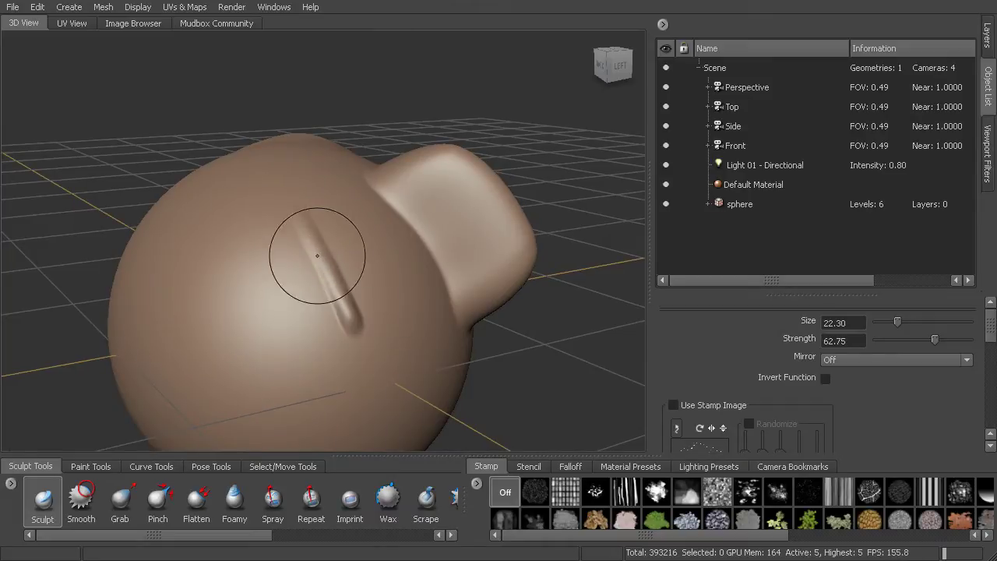
mouse_move(399, 269)
alt+mouse_down()
mouse_move(382, 216)
mouse_move(276, 207)
mouse_move(379, 215)
alt+mouse_up()
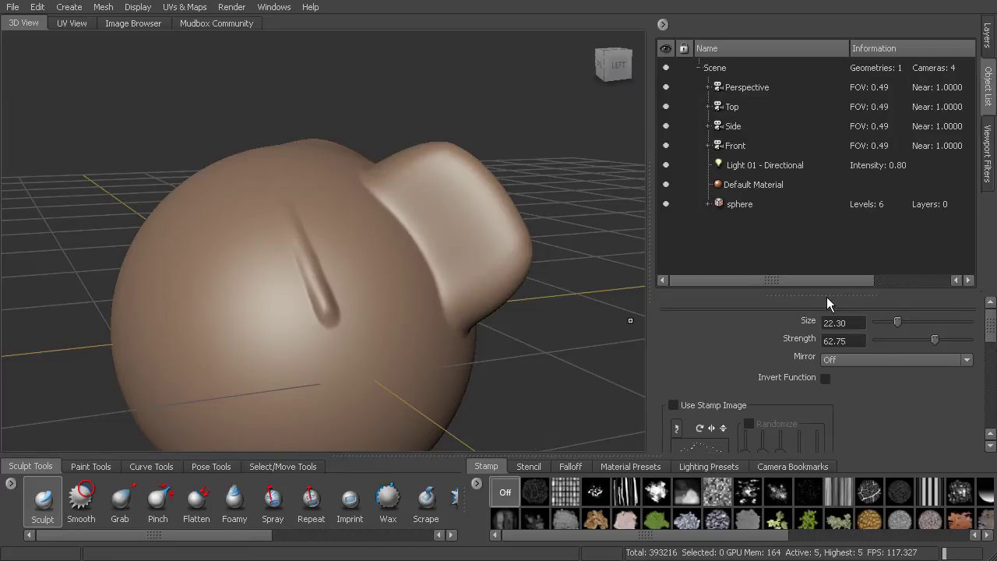
drag(828, 296, 832, 250)
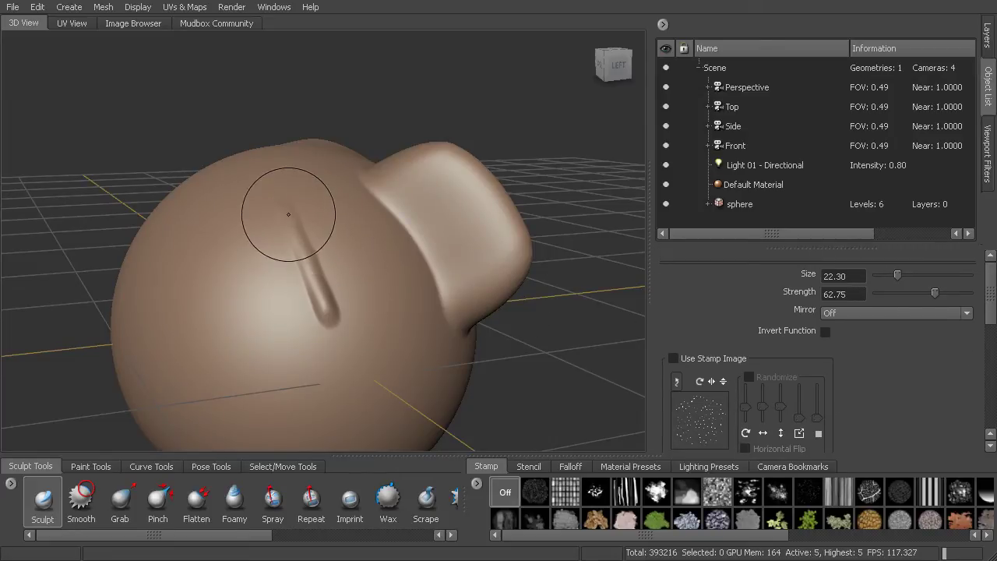
alt+drag(327, 250, 342, 231)
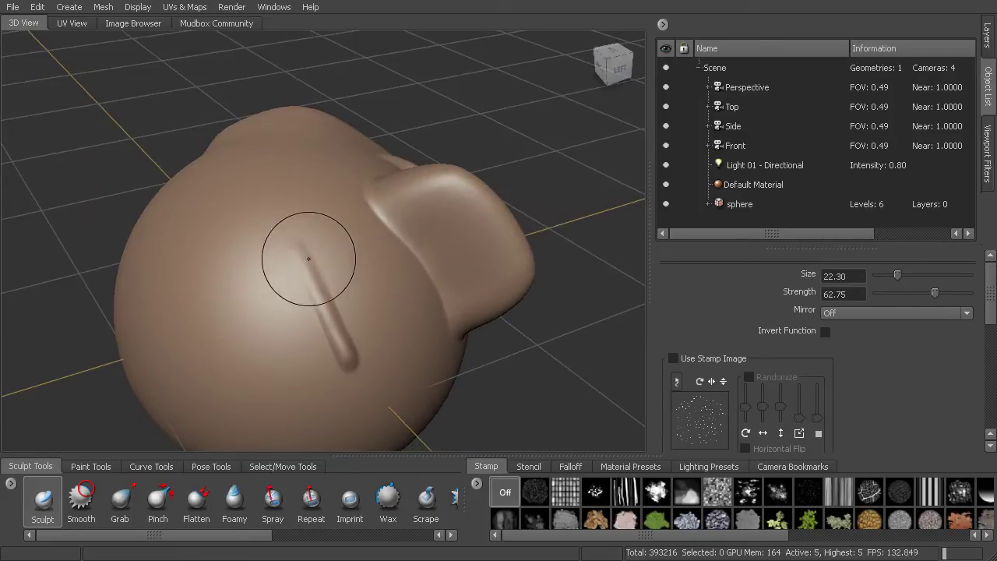
key(shift)
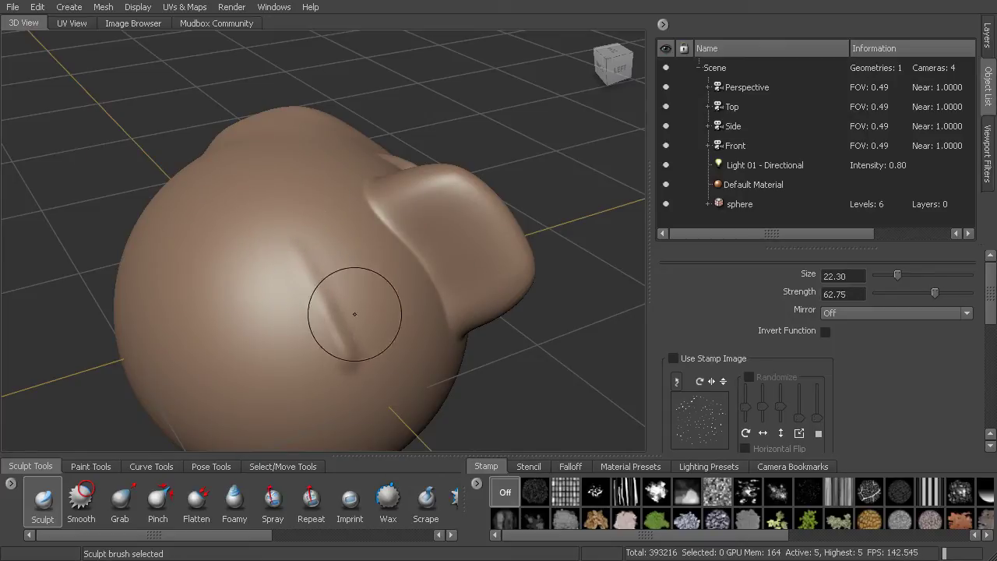
alt+drag(352, 314, 347, 239)
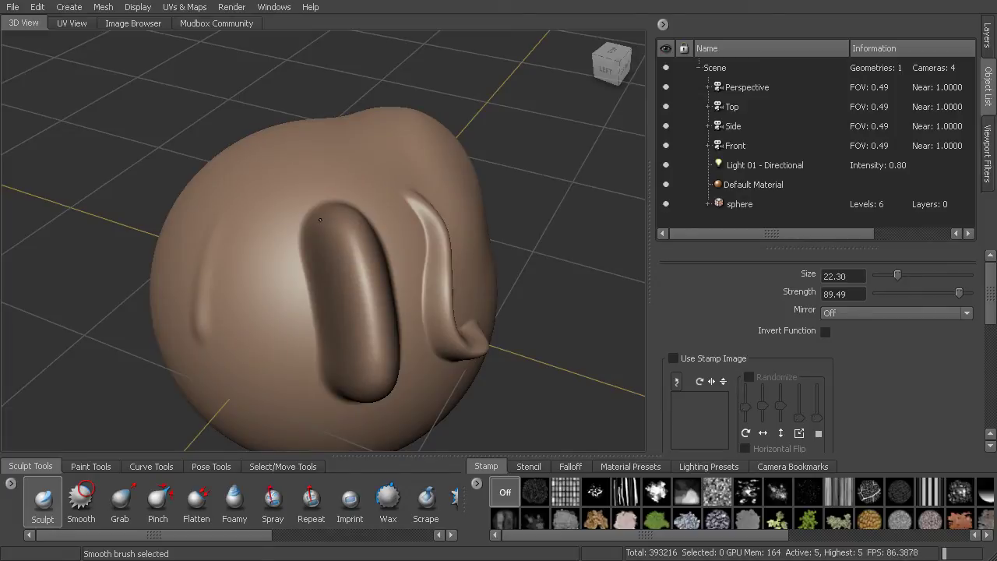
Step the sphere mesh down from its highest subdivision level to level 2.
alt+drag(385, 387, 275, 256)
mouse_move(330, 241)
alt+mouse_down()
mouse_move(452, 256)
mouse_move(358, 327)
mouse_move(423, 233)
alt+mouse_up()
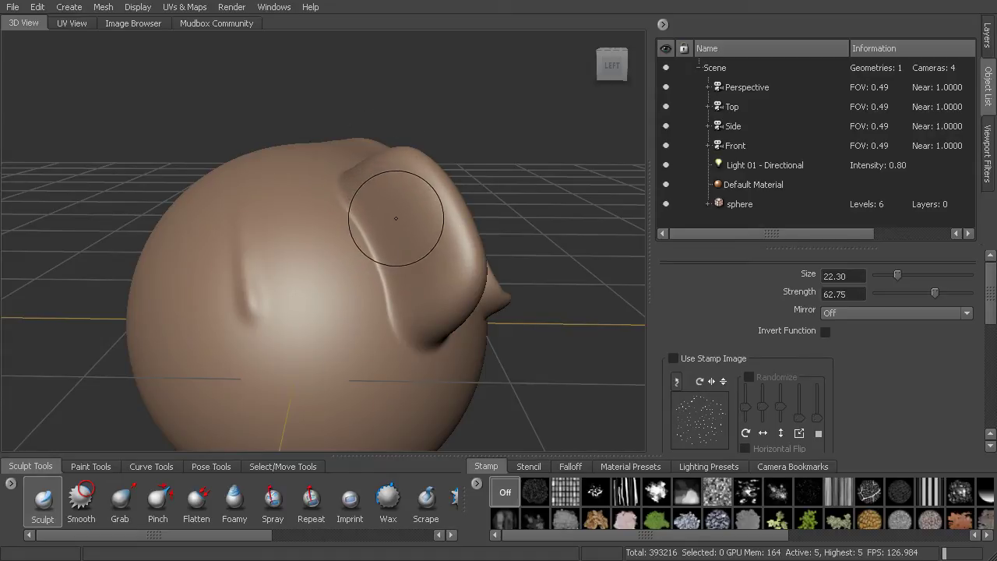
key(Page_Down)
key(Page_Down)
key(Page_Down)
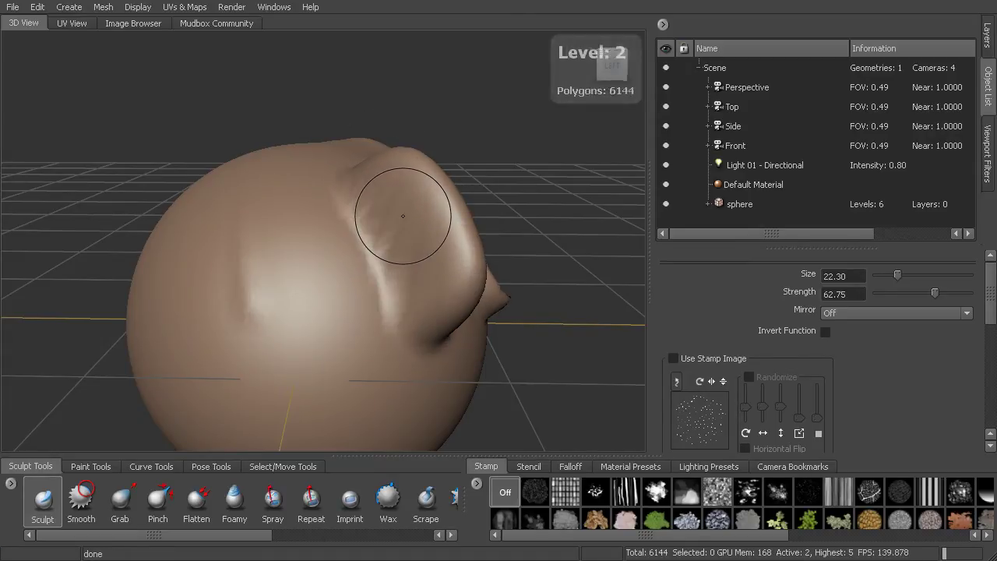
Smooth the upper part of the thick ridge and its edges at level 2 with the Smooth brush at size 37.44.
alt+drag(419, 198, 381, 224)
mouse_move(376, 219)
shift+mouse_down()
mouse_move(343, 207)
mouse_move(321, 215)
mouse_move(343, 206)
shift+mouse_up()
mouse_move(350, 268)
shift+mouse_down()
mouse_move(343, 284)
mouse_move(334, 278)
shift+mouse_up()
key(b)
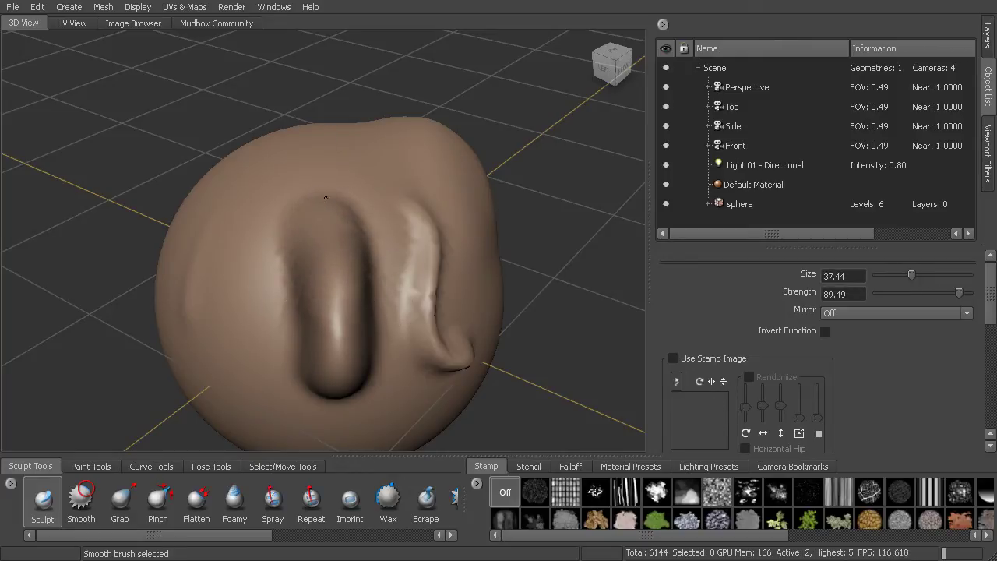
alt+drag(350, 239, 415, 229)
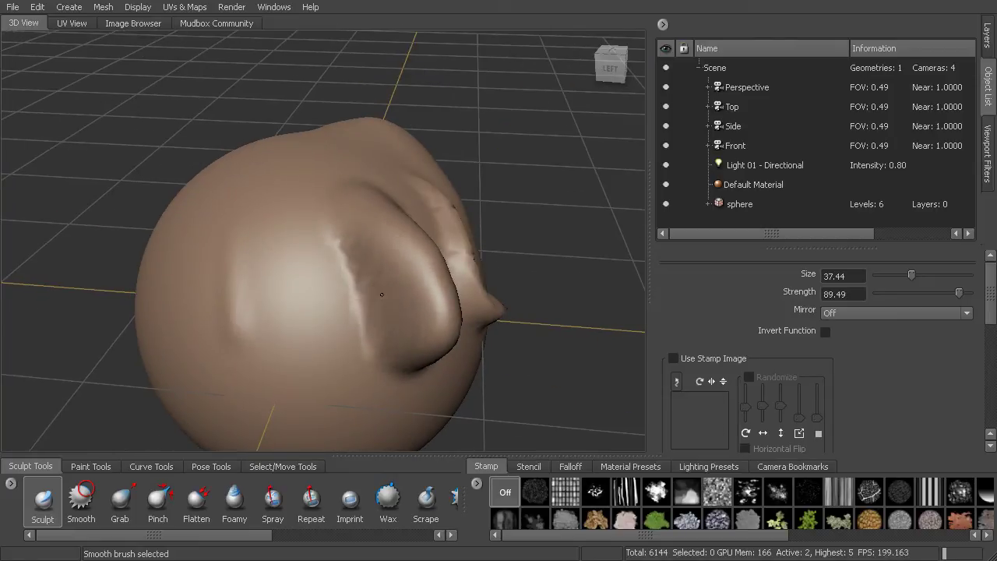
alt+drag(380, 282, 316, 216)
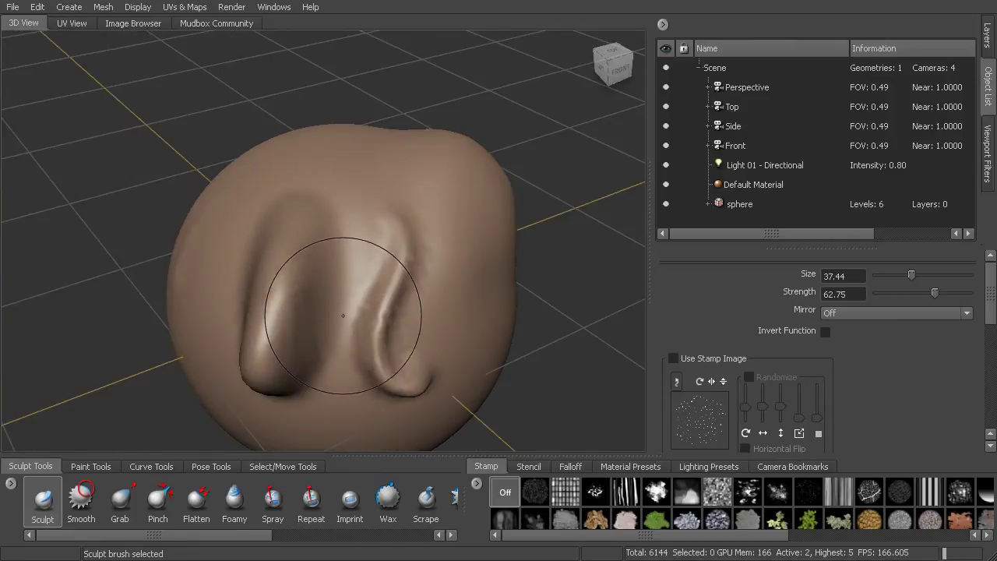
Step the mesh back up to subdivision level 5 and examine the smoothed ridges.
key(Page_Up)
key(Page_Up)
key(Page_Up)
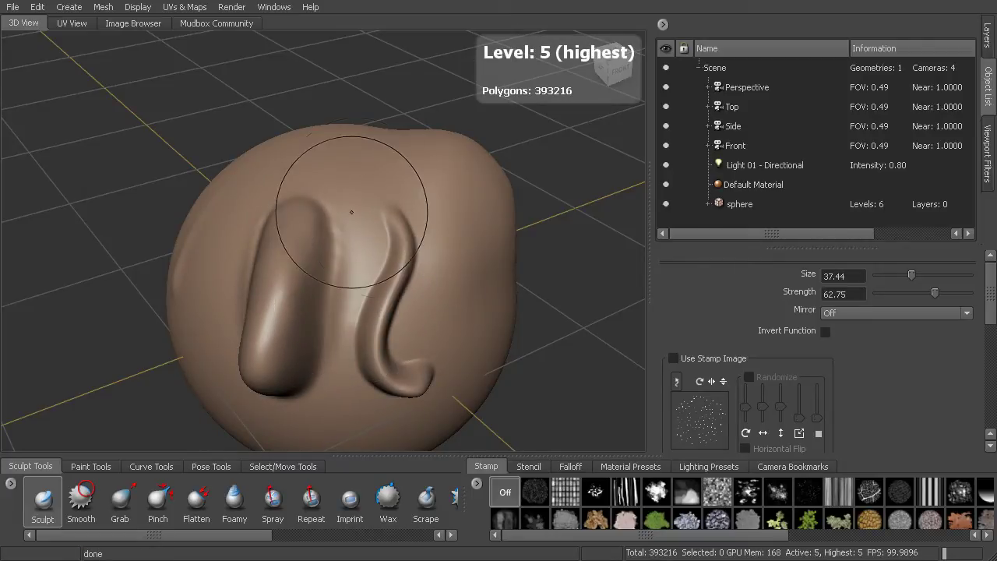
alt+drag(351, 212, 341, 213)
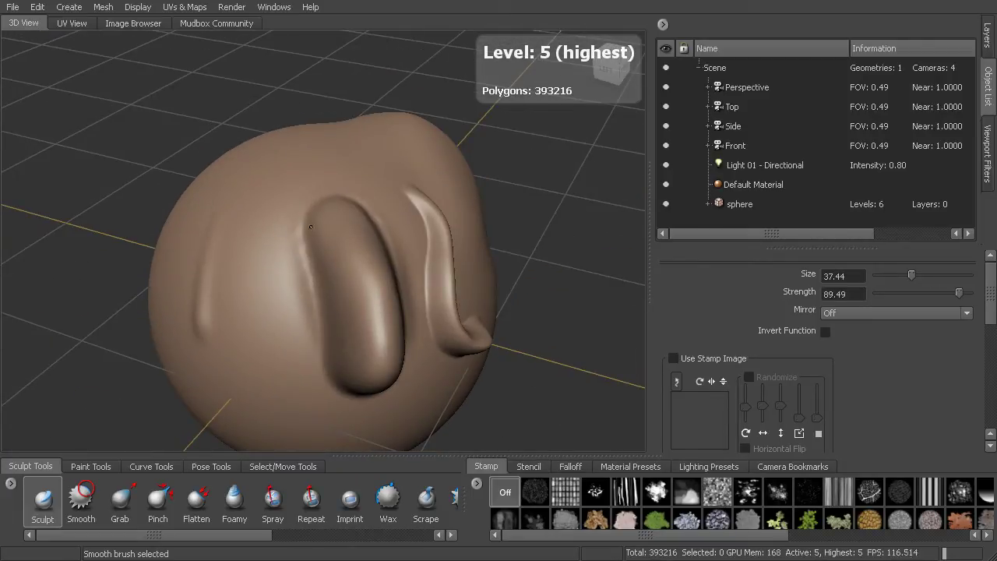
alt+drag(383, 291, 523, 216)
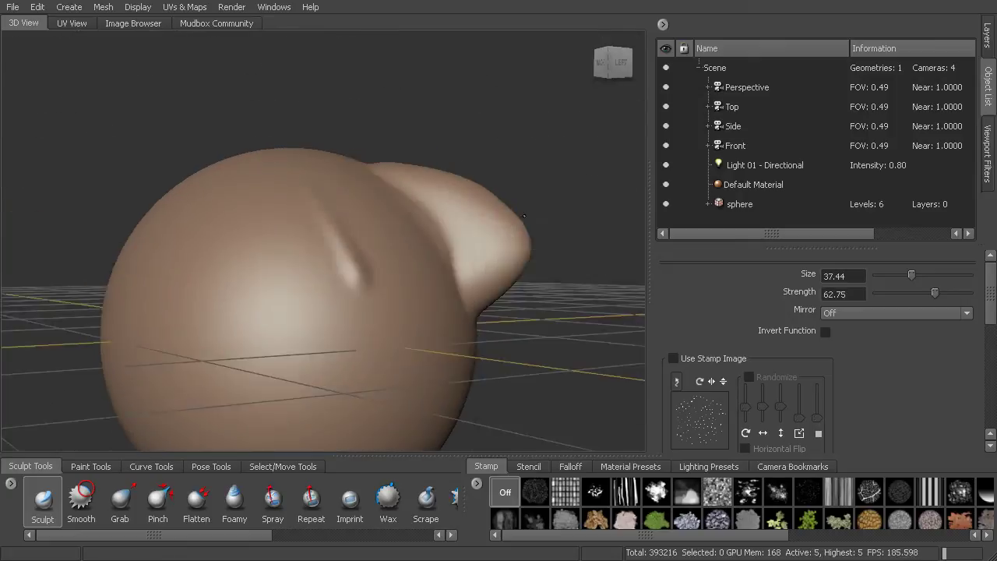
mouse_move(456, 211)
alt+mouse_down()
mouse_move(379, 241)
mouse_move(329, 165)
mouse_move(338, 144)
mouse_move(403, 231)
mouse_move(221, 206)
alt+mouse_up()
alt+middle_drag(312, 293, 340, 252)
alt+right_drag(340, 251, 318, 180)
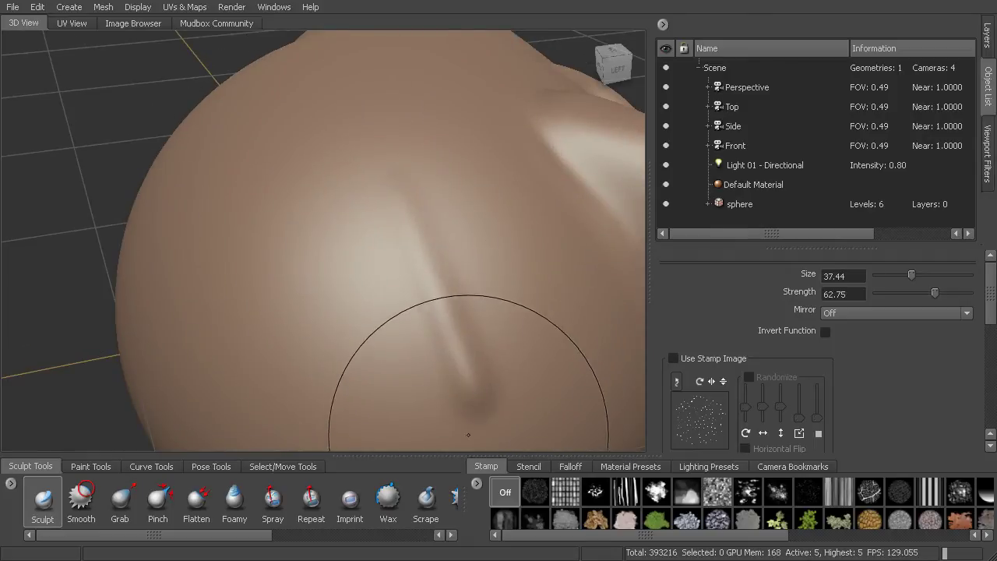
Show the falloff presets and curve settings and give the Sculpt brush the steep concave falloff.
click(568, 467)
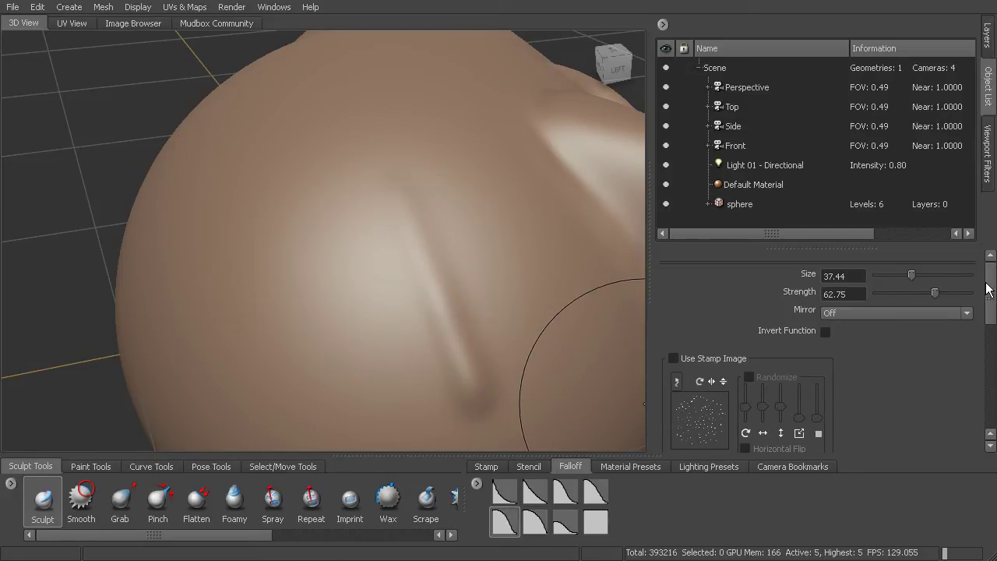
scroll(989, 288, down, 5)
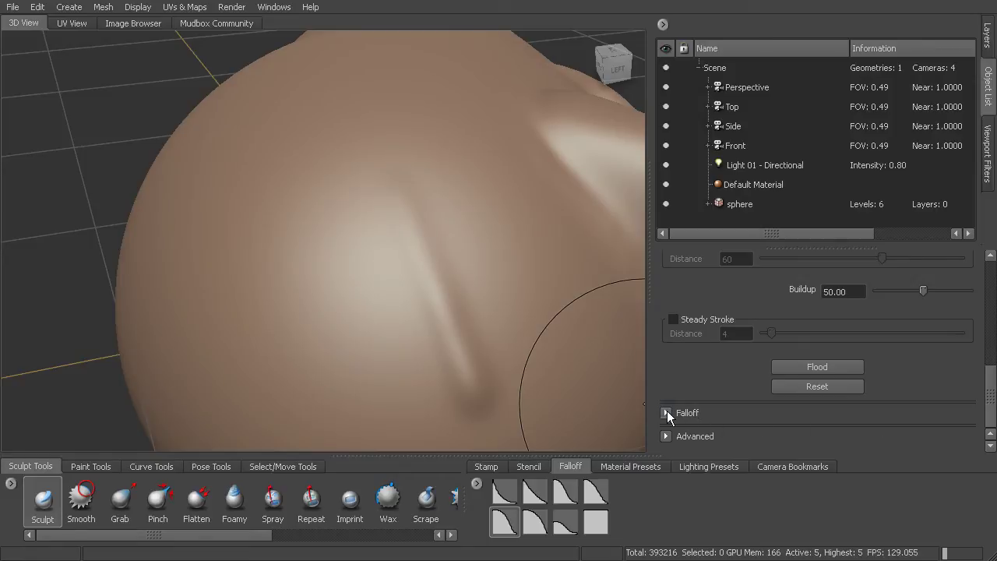
click(666, 413)
scroll(989, 348, down, 3)
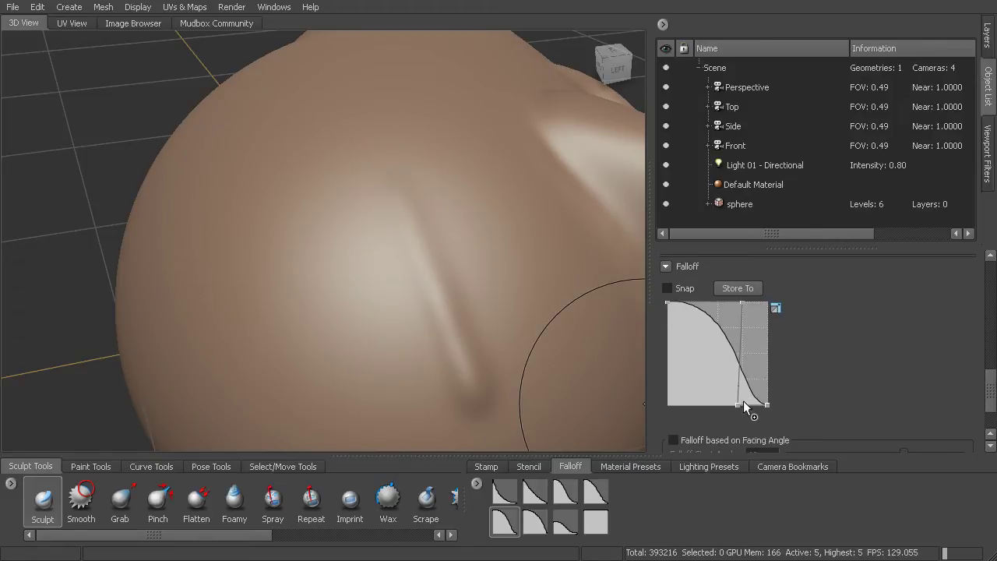
click(507, 498)
Resize the Sculpt brush, raise a sharp-crested ridge on the back-left of the sphere and soften it with Smooth.
mouse_move(405, 350)
alt+mouse_down()
mouse_move(351, 310)
mouse_move(333, 234)
mouse_move(301, 246)
alt+mouse_up()
key(b)
drag(239, 146, 335, 290)
mouse_move(374, 244)
alt+mouse_down()
mouse_move(427, 195)
mouse_move(374, 197)
alt+mouse_up()
shift+drag(250, 93, 324, 153)
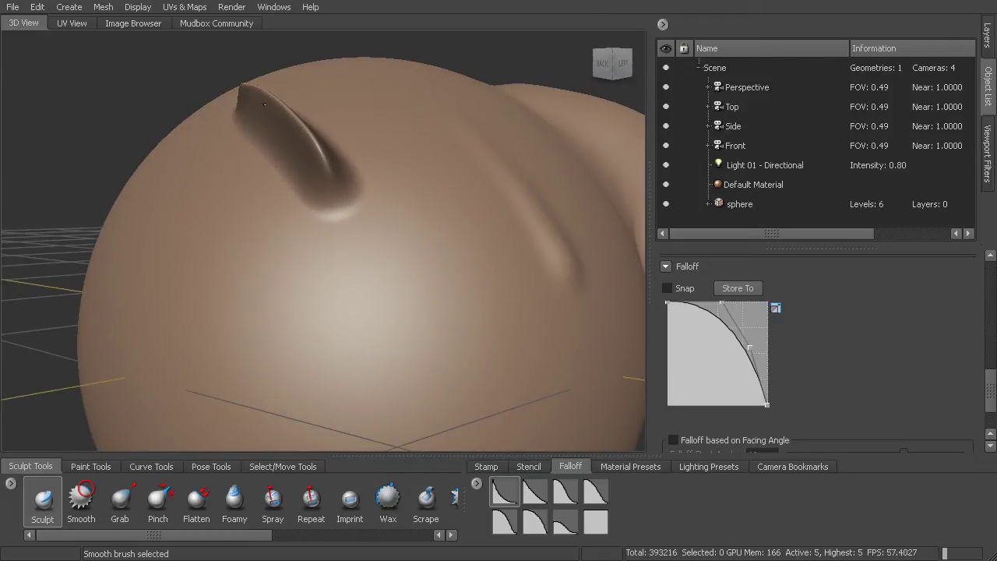
shift+drag(265, 104, 251, 89)
alt+drag(339, 114, 300, 86)
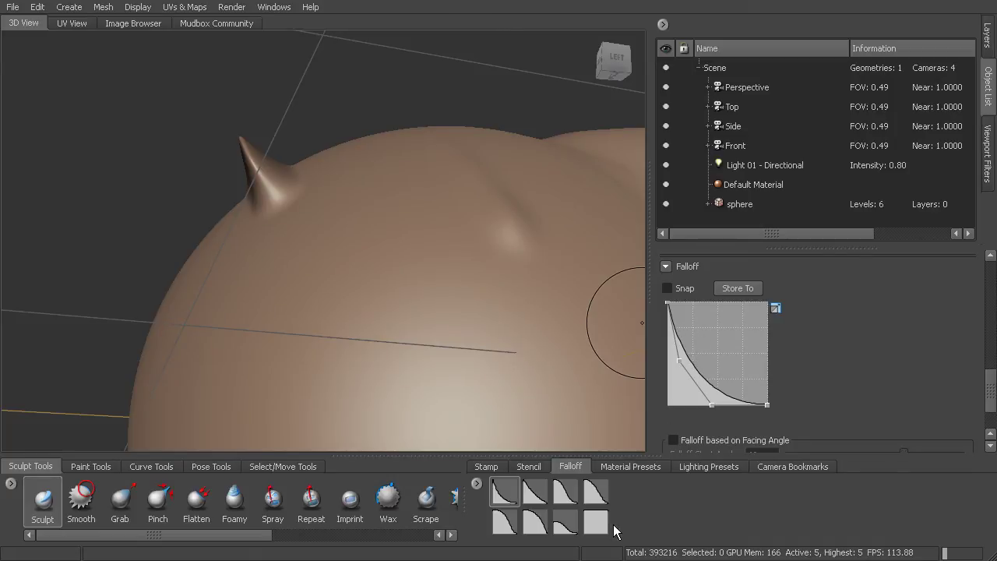
Try a stroke beside the sharp ridge with the flat constant falloff preset and undo it.
click(591, 522)
drag(329, 134, 383, 212)
mouse_move(434, 243)
alt+mouse_down()
mouse_move(487, 240)
mouse_move(513, 224)
alt+mouse_up()
key(ctrl+z)
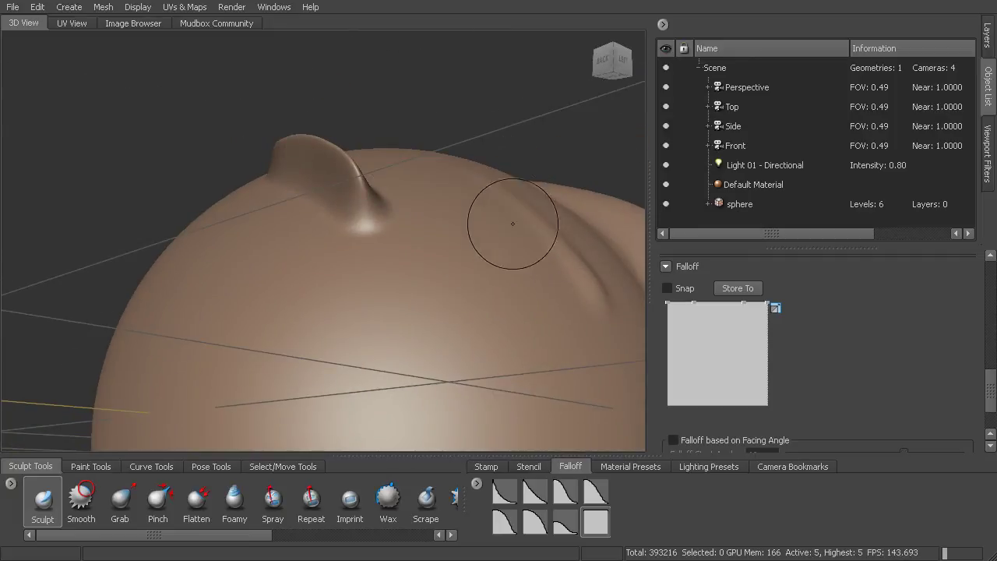
Sculpt two more tall ridges beside the first, one with the convex falloff and one with the S-curve falloff, smoothing the second.
click(536, 522)
mouse_move(246, 197)
mouse_down()
mouse_move(315, 265)
mouse_move(385, 178)
mouse_up()
click(505, 522)
click(412, 225)
drag(412, 225, 463, 308)
shift+drag(461, 238, 447, 204)
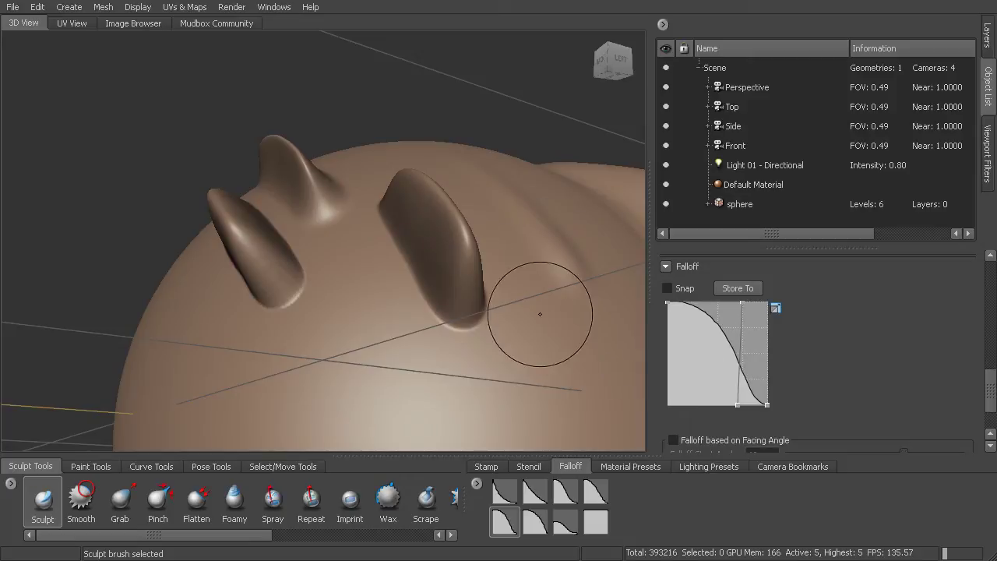
mouse_move(540, 314)
alt+mouse_down()
mouse_move(509, 338)
mouse_move(543, 301)
alt+mouse_up()
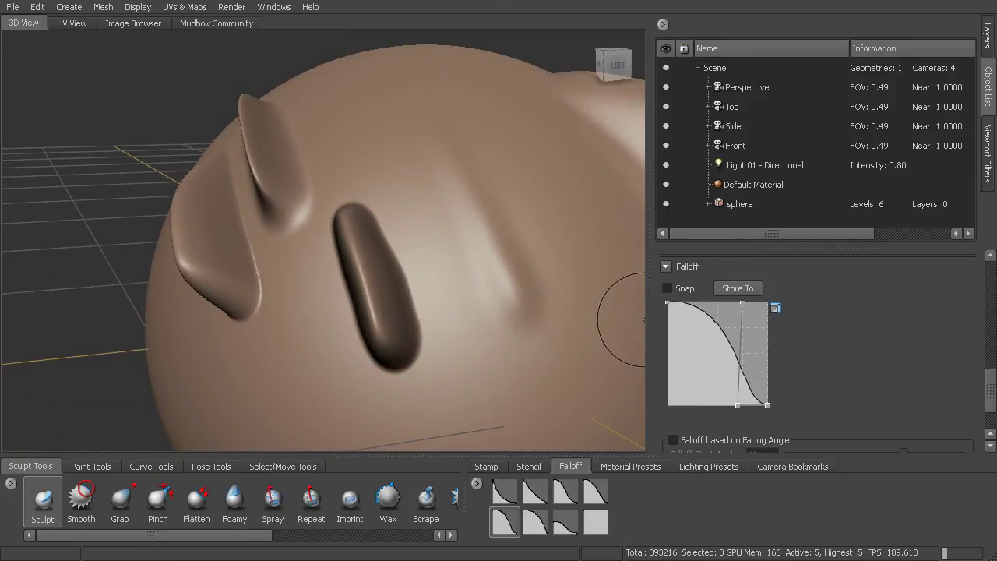
Set the Sculpt brush's Mirror option to X.
drag(991, 398, 982, 275)
mouse_move(494, 263)
alt+mouse_down()
mouse_move(461, 267)
mouse_move(477, 291)
mouse_move(448, 294)
alt+mouse_up()
mouse_move(597, 296)
alt+mouse_down()
mouse_move(505, 293)
mouse_move(418, 271)
alt+mouse_up()
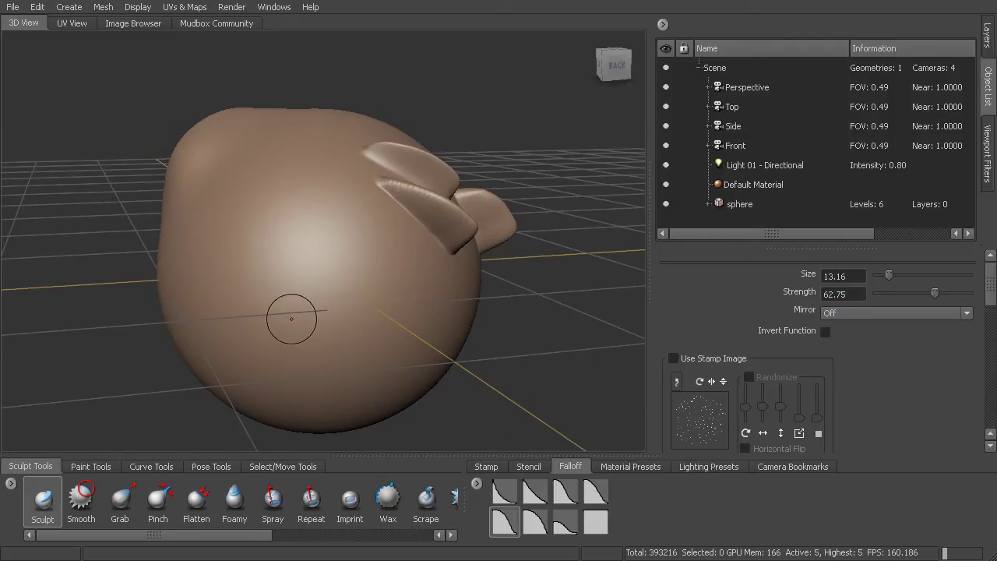
mouse_move(383, 336)
alt+mouse_down()
mouse_move(421, 334)
mouse_move(432, 321)
mouse_move(413, 326)
alt+mouse_up()
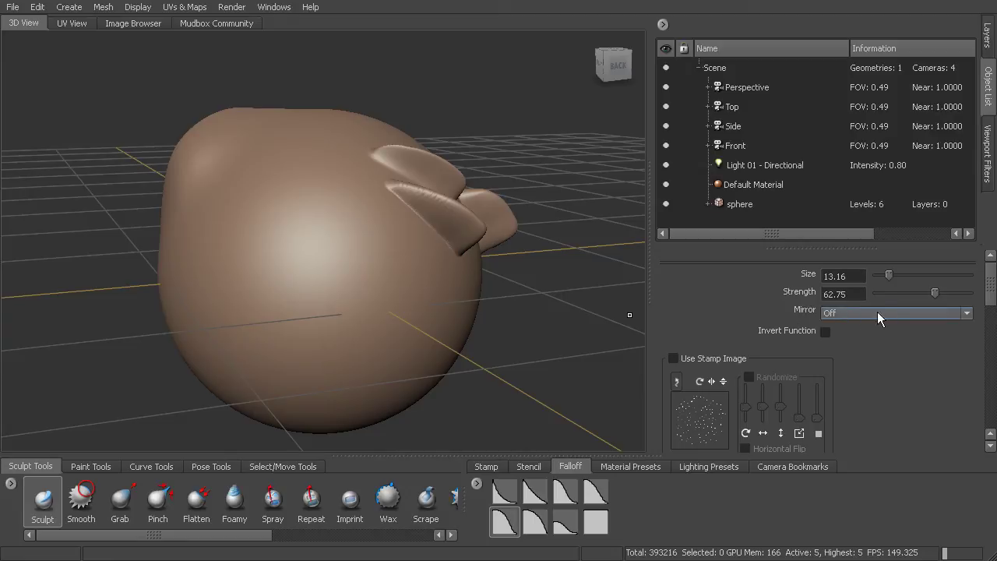
click(877, 312)
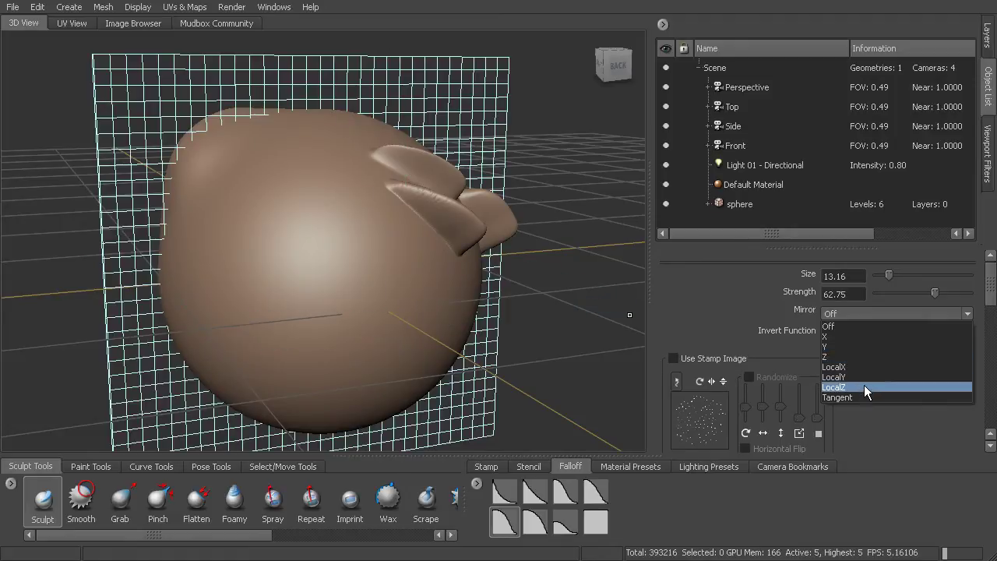
click(878, 335)
Try mirrored Sculpt strokes on the back of the sphere and undo them.
alt+drag(469, 306, 433, 285)
mouse_move(223, 279)
mouse_down()
mouse_move(267, 305)
mouse_move(256, 299)
mouse_up()
key(ctrl+z)
key(ctrl+z)
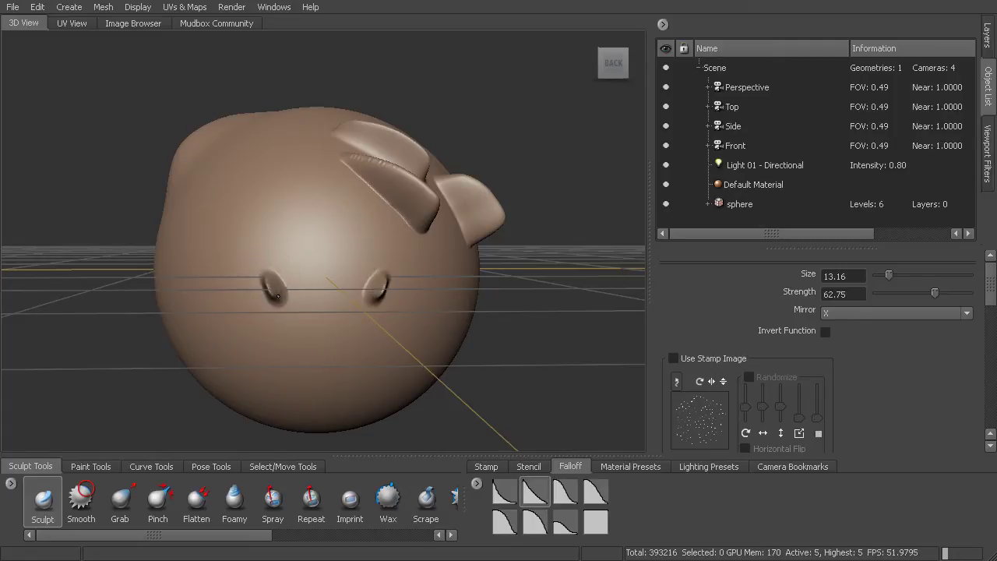
key(ctrl+z)
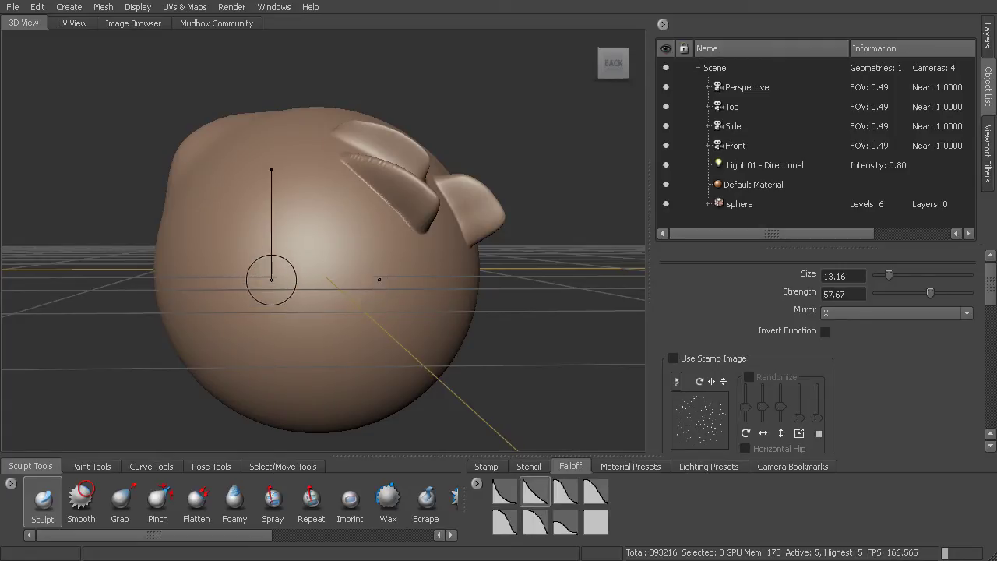
Sculpt mirrored slanted brow ridges on the back of the sphere at strength 26.89, and enlarge the brush to size 28.23.
drag(287, 311, 305, 311)
drag(228, 261, 236, 268)
drag(286, 301, 222, 269)
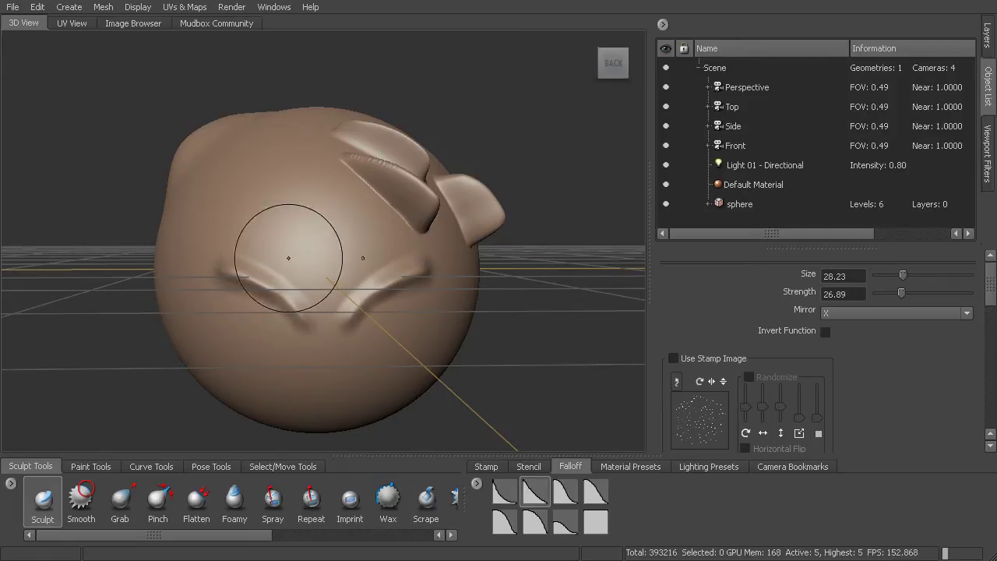
Soften the mirrored brow ridges with the Smooth brush at size 28.23.
alt+right_drag(285, 254, 347, 255)
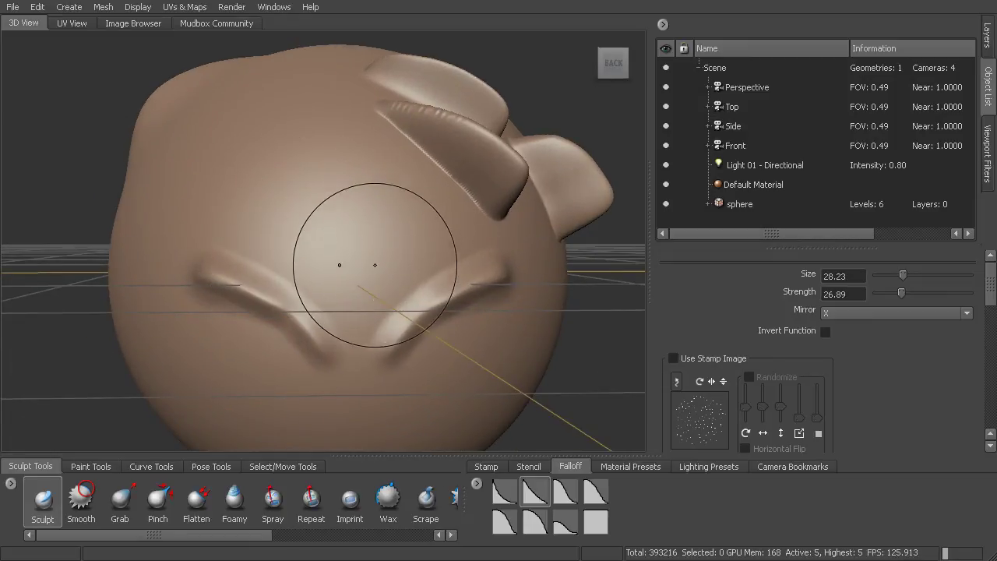
mouse_move(390, 212)
alt+mouse_down()
mouse_move(450, 216)
mouse_move(318, 223)
alt+mouse_up()
key(shift)
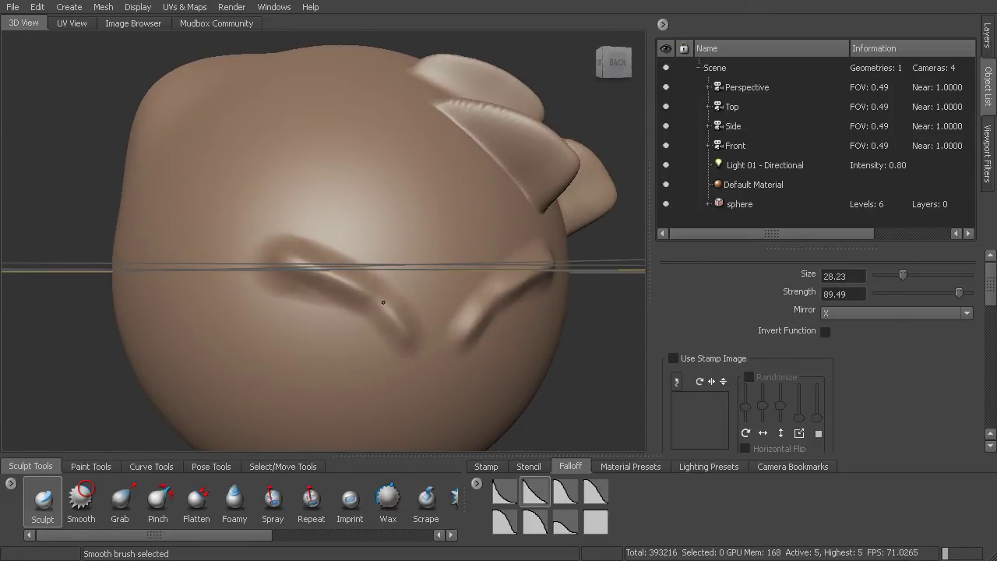
mouse_move(384, 303)
shift+mouse_down()
mouse_move(320, 281)
mouse_move(424, 328)
mouse_move(333, 277)
shift+mouse_up()
alt+drag(392, 289, 403, 276)
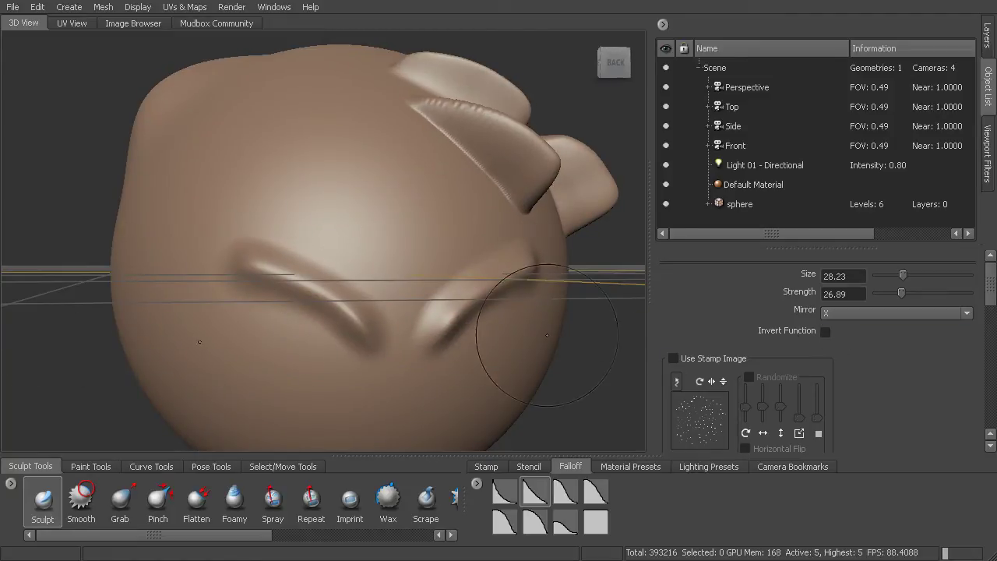
Build up mirrored raised folds beneath the brow ridges to form deep creases, and smooth them.
mouse_move(334, 312)
alt+mouse_down()
mouse_move(270, 289)
mouse_move(263, 307)
mouse_move(331, 308)
mouse_move(378, 345)
mouse_move(295, 291)
alt+mouse_up()
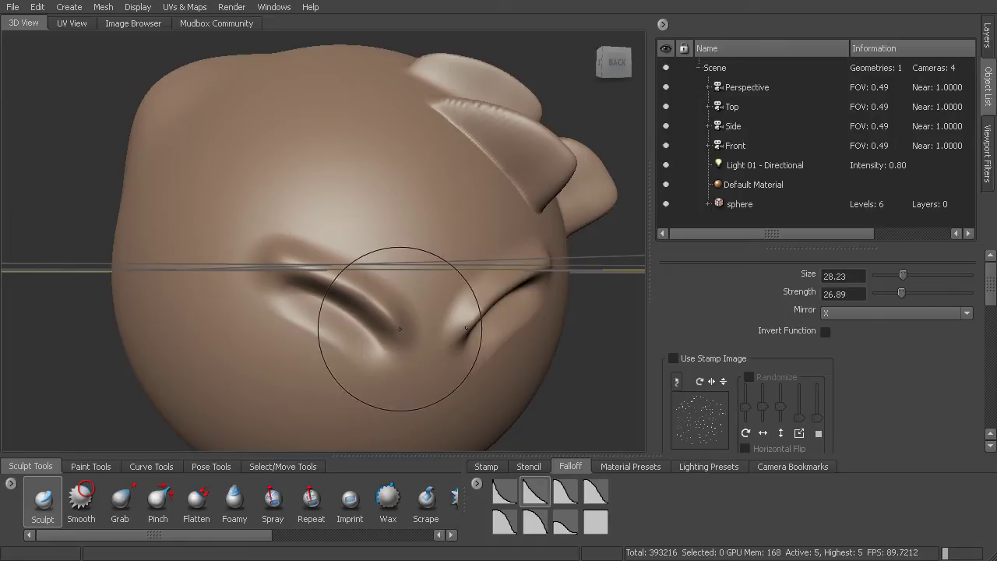
alt+drag(360, 327, 334, 356)
mouse_move(327, 319)
alt+mouse_down()
mouse_move(468, 246)
mouse_move(476, 262)
mouse_move(377, 272)
alt+mouse_up()
key(shift)
alt+drag(390, 286, 344, 241)
Sculpt two curved ridges facing each other above the brow to form a mirrored ear-like shape, and blend them.
mouse_move(318, 194)
mouse_down()
mouse_move(405, 288)
mouse_move(427, 341)
mouse_up()
mouse_move(376, 308)
alt+mouse_down()
mouse_move(434, 218)
mouse_move(393, 273)
mouse_move(327, 212)
alt+mouse_up()
key(shift)
drag(339, 311, 338, 298)
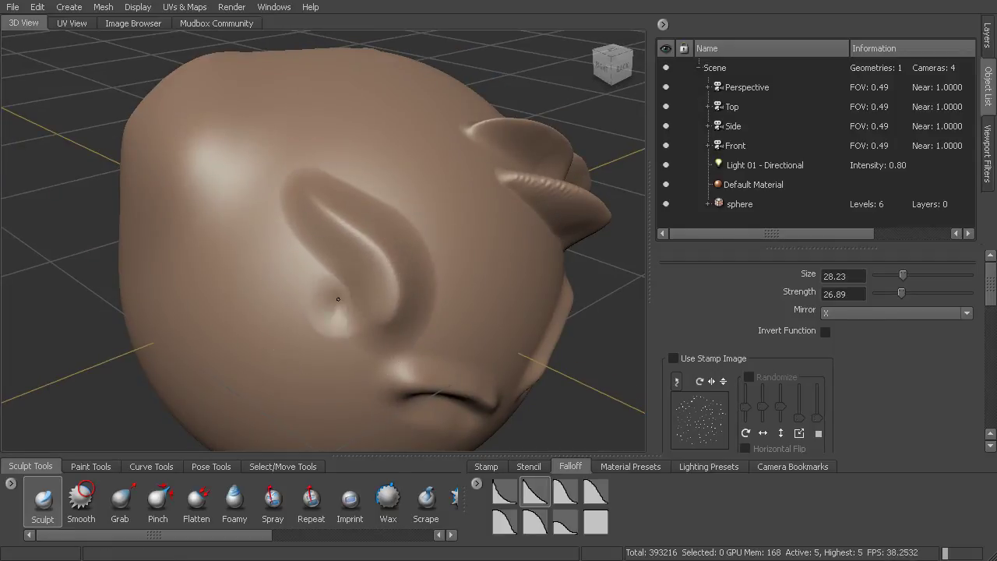
mouse_move(305, 266)
mouse_down()
mouse_move(287, 216)
mouse_move(293, 201)
mouse_up()
key(shift)
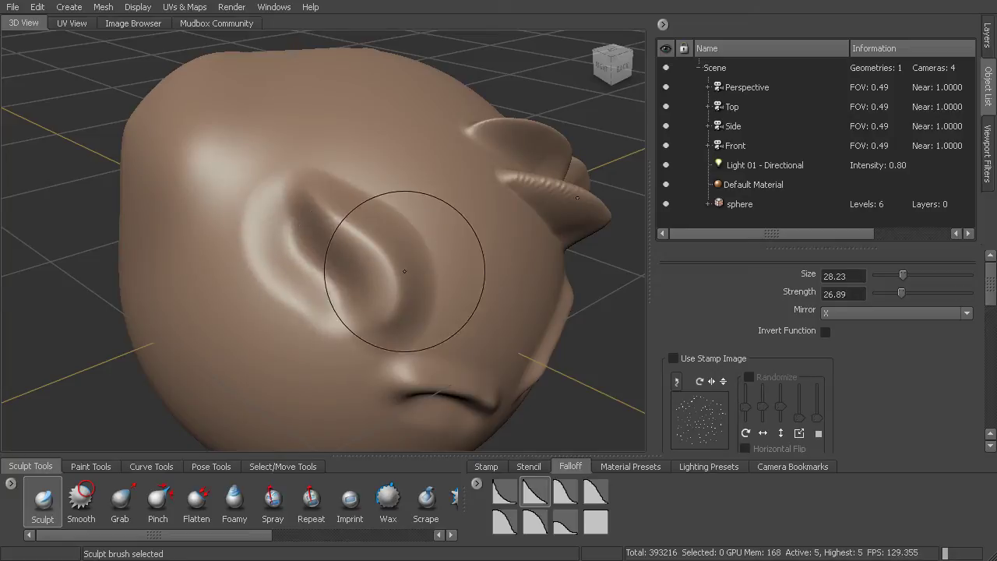
Smooth the tall ridges on the back-left of the sphere with the Smooth brush.
mouse_move(369, 262)
alt+mouse_down()
mouse_move(403, 240)
mouse_move(356, 257)
mouse_move(344, 298)
alt+mouse_up()
alt+drag(375, 256, 358, 222)
alt+right_drag(358, 222, 363, 258)
key(shift)
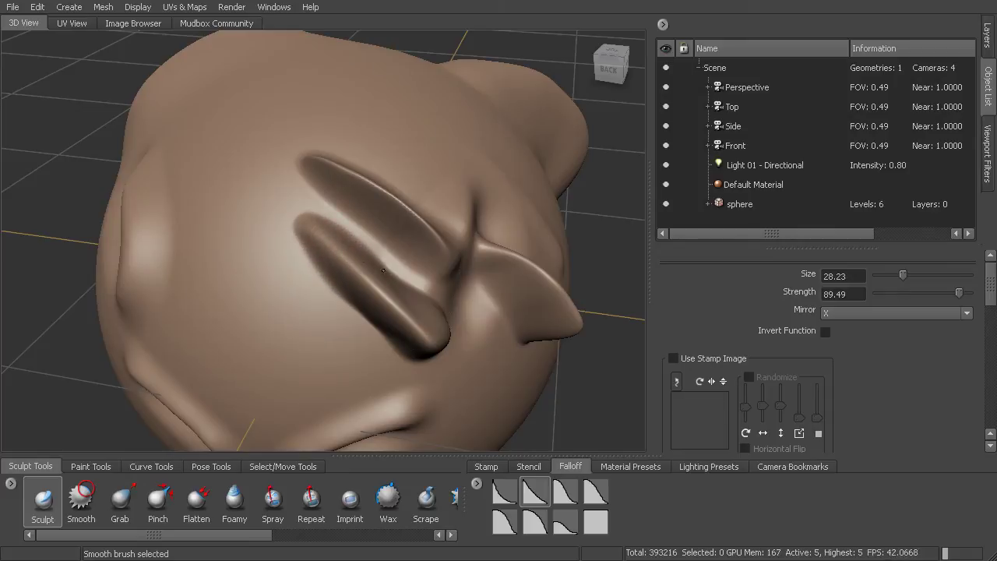
Sculpt a narrow almond-shaped pair of ridges on the sphere's right side with the Sculpt brush at size 15.30.
mouse_move(423, 327)
alt+mouse_down()
mouse_move(385, 268)
mouse_move(356, 256)
alt+mouse_up()
scroll(385, 251, up, 5)
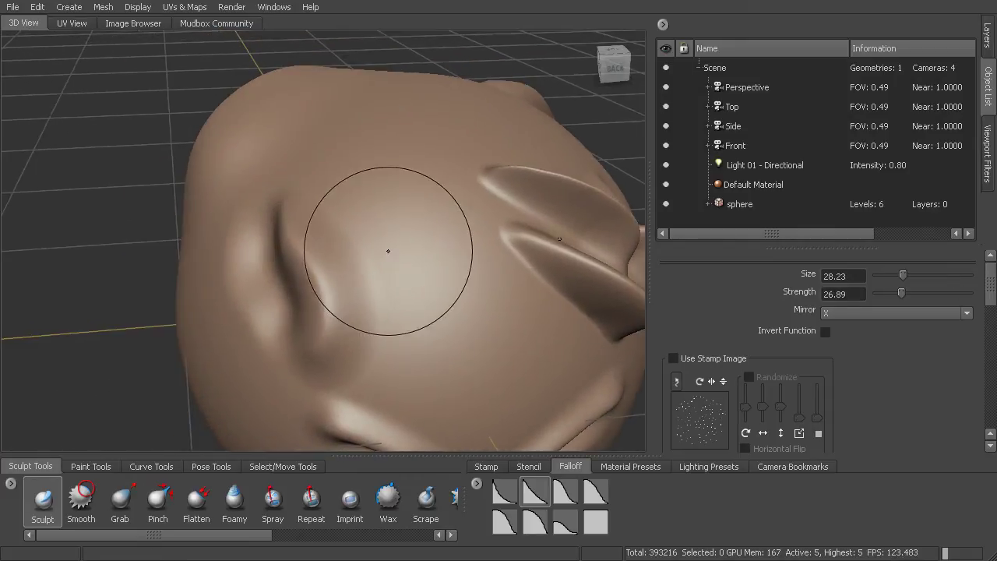
mouse_move(417, 267)
alt+mouse_down()
mouse_move(367, 247)
mouse_move(387, 226)
alt+mouse_up()
alt+right_drag(387, 227, 347, 202)
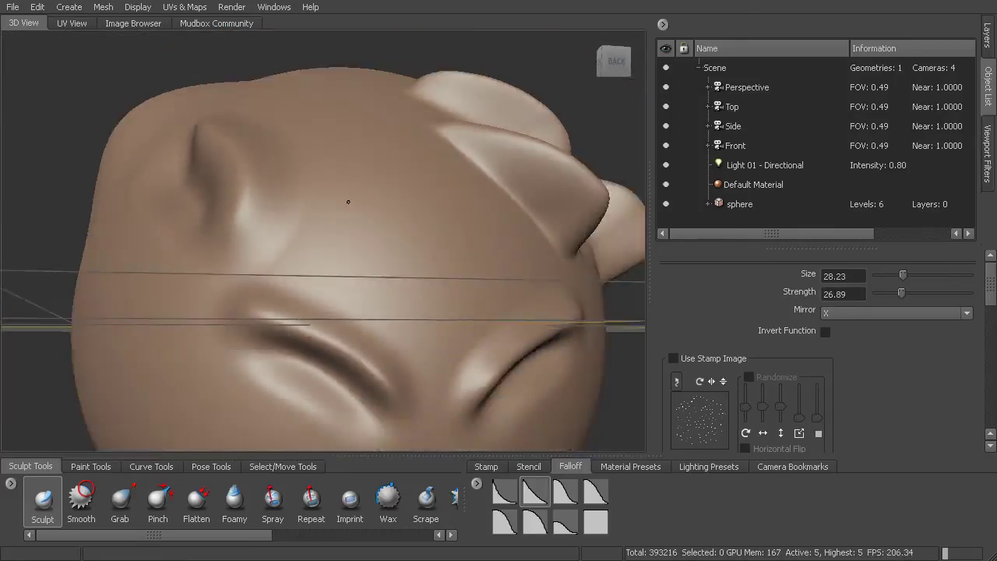
mouse_move(347, 203)
alt+mouse_down()
mouse_move(389, 216)
mouse_move(365, 234)
alt+mouse_up()
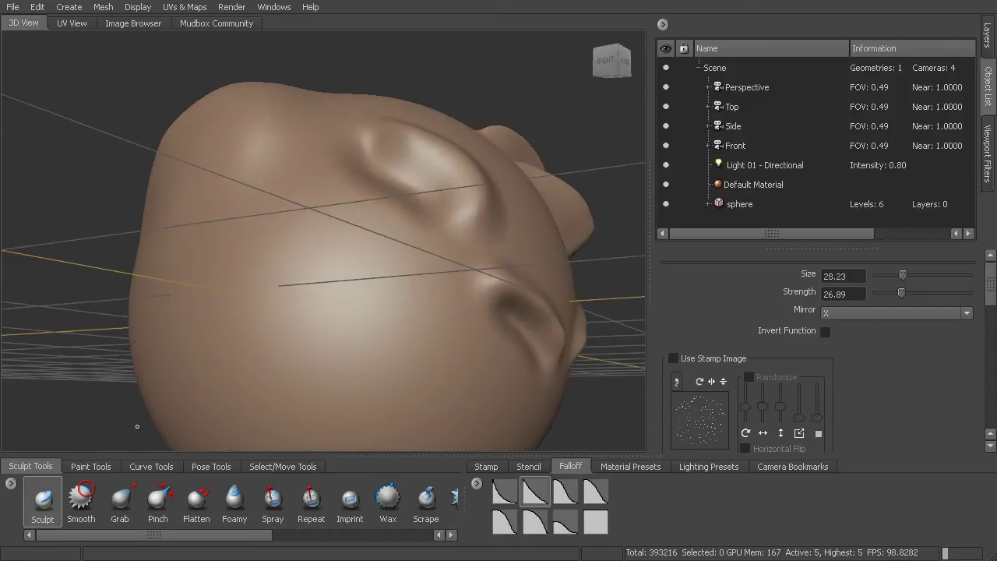
mouse_move(253, 295)
mouse_down()
mouse_move(239, 261)
mouse_move(281, 270)
mouse_move(315, 299)
mouse_up()
drag(242, 257, 299, 288)
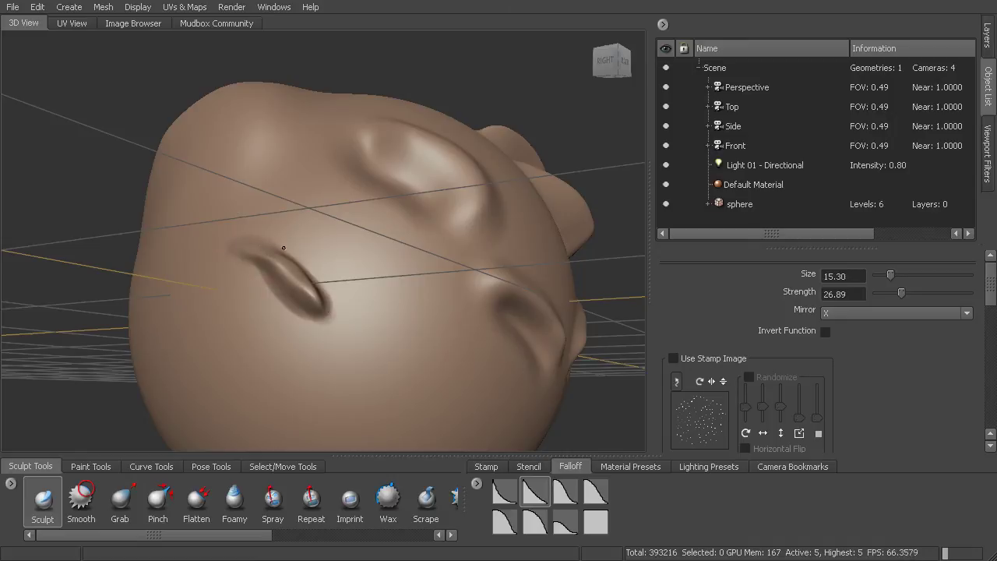
mouse_move(283, 248)
shift+mouse_down()
mouse_move(309, 307)
mouse_move(350, 318)
mouse_move(331, 300)
shift+mouse_up()
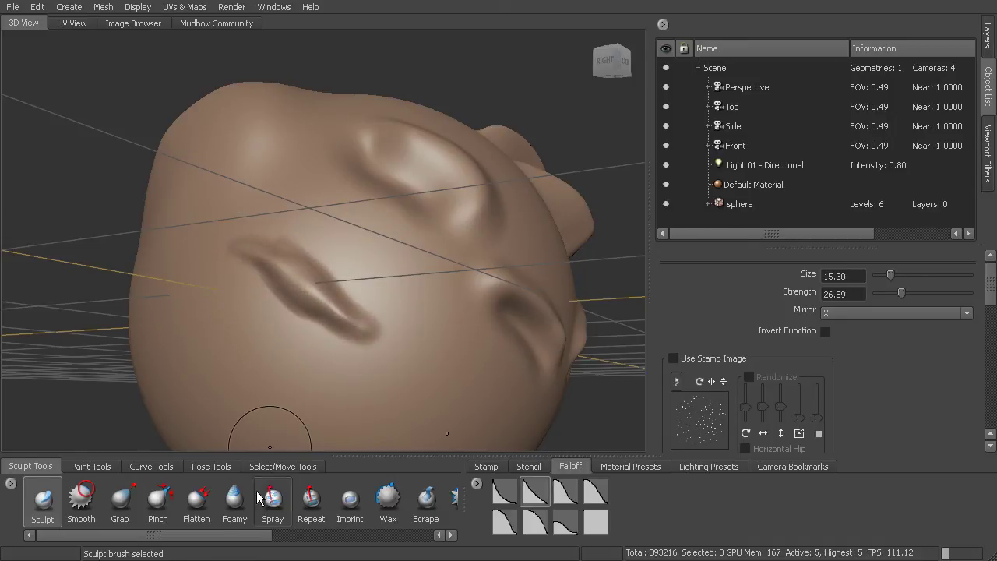
Build up the surface beside the almond-shaped ridges with the Wax brush, and smooth the added material.
drag(270, 543, 308, 543)
click(316, 498)
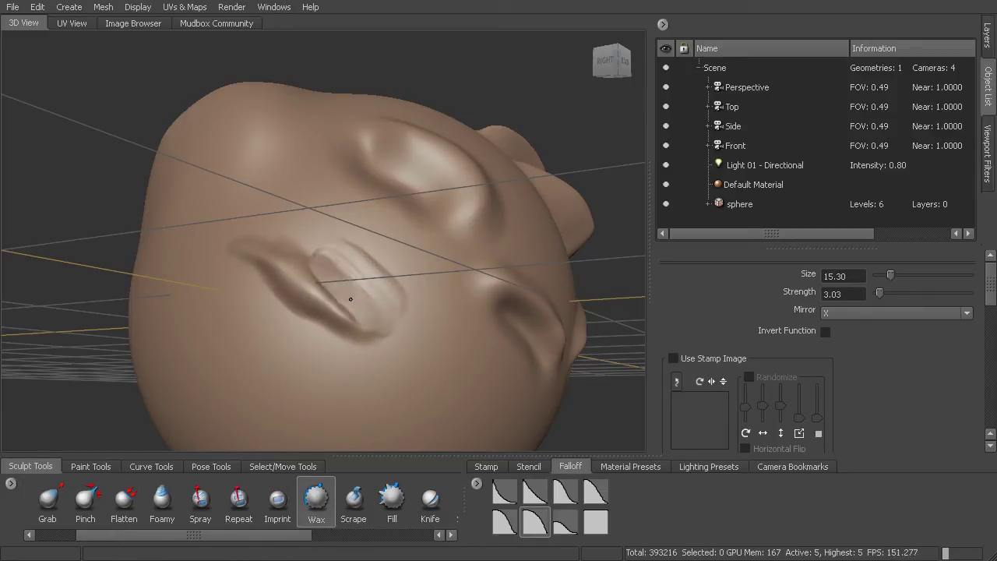
mouse_move(351, 298)
mouse_down()
mouse_move(350, 312)
mouse_move(334, 292)
mouse_move(364, 360)
mouse_up()
mouse_move(354, 222)
alt+mouse_down()
mouse_move(346, 294)
mouse_move(306, 294)
mouse_move(343, 349)
mouse_move(299, 319)
mouse_move(254, 320)
alt+mouse_up()
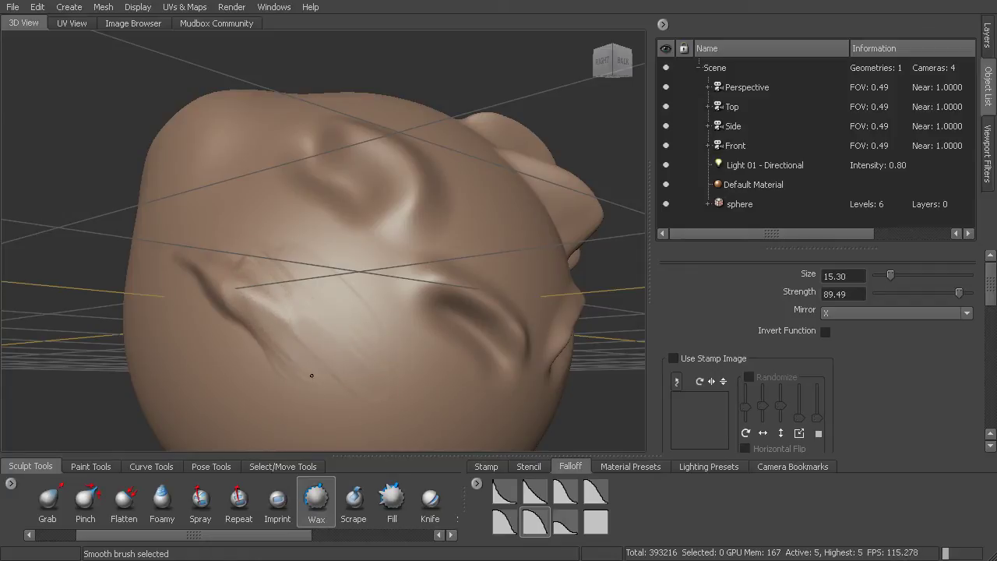
mouse_move(312, 375)
alt+mouse_down()
mouse_move(319, 307)
mouse_move(329, 419)
alt+mouse_up()
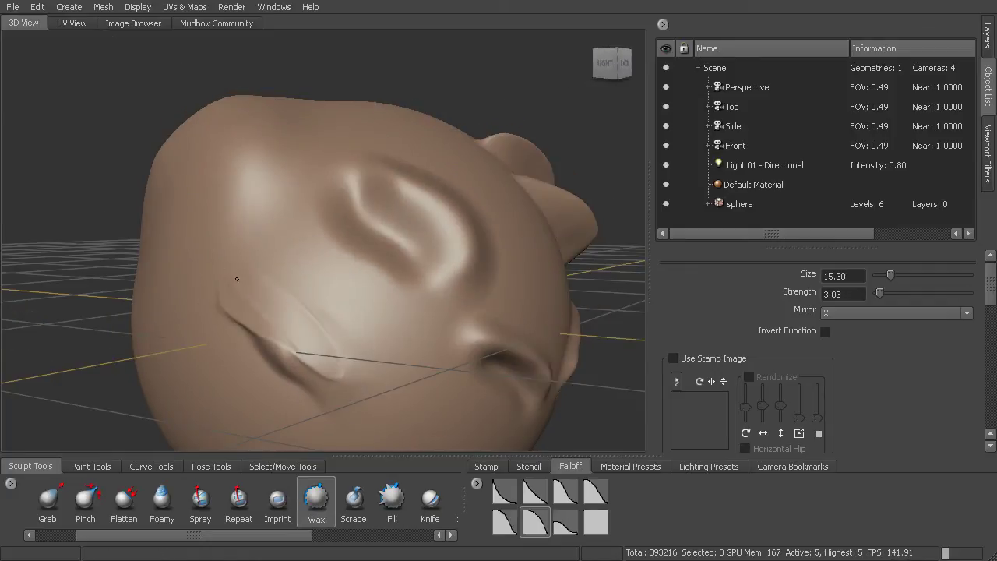
mouse_move(237, 278)
shift+mouse_down()
mouse_move(324, 338)
mouse_move(223, 257)
mouse_move(346, 361)
shift+mouse_up()
Lower the mesh to subdivision level 2 and soften the folds of the ear-like shape with a brush stroke.
mouse_move(261, 536)
mouse_down()
mouse_move(375, 546)
mouse_move(273, 528)
mouse_move(222, 505)
mouse_up()
mouse_move(376, 297)
alt+mouse_down()
mouse_move(336, 288)
mouse_move(335, 270)
mouse_move(398, 350)
alt+mouse_up()
alt+drag(357, 285, 416, 289)
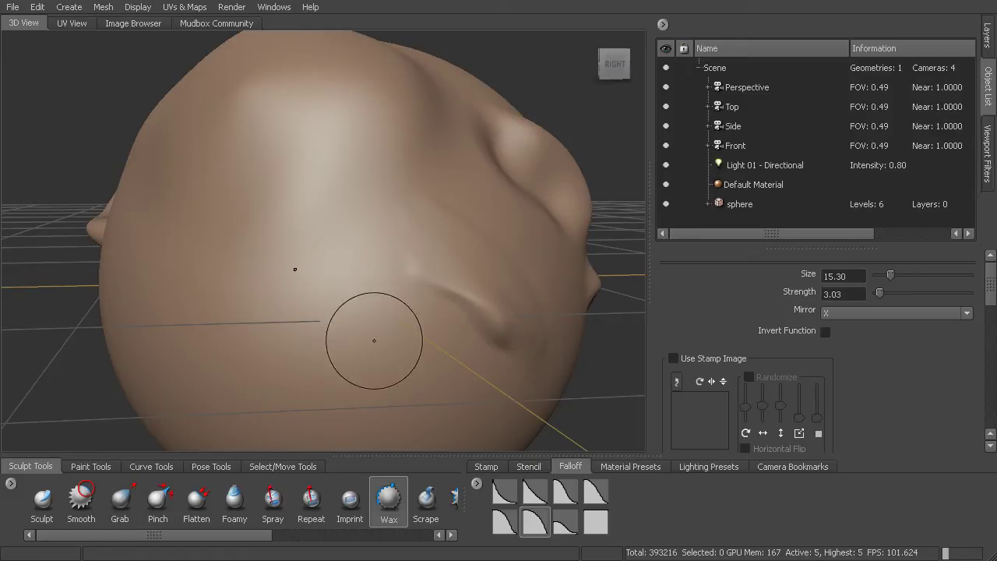
alt+drag(470, 265, 400, 260)
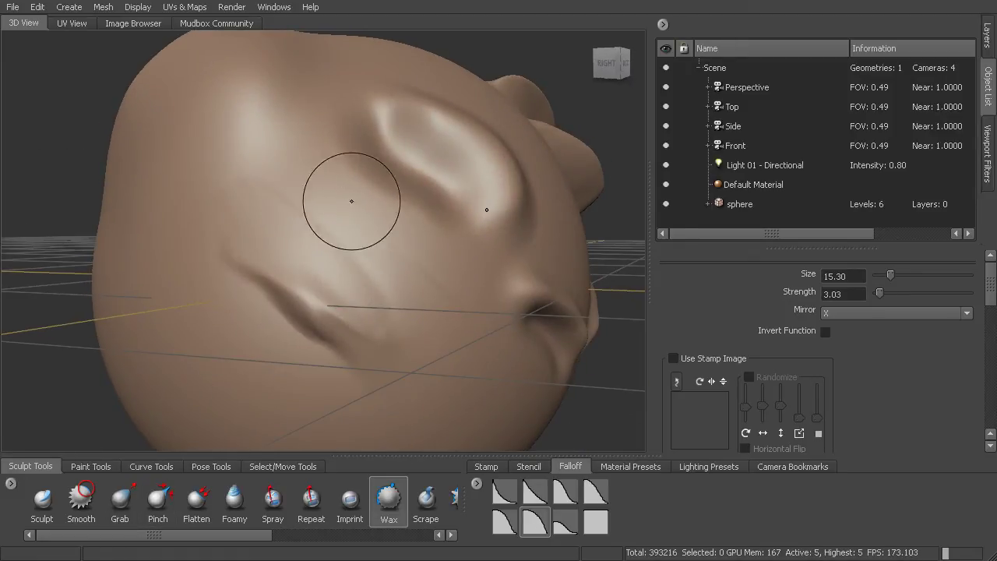
mouse_move(350, 200)
alt+mouse_down()
mouse_move(383, 245)
mouse_move(363, 185)
alt+mouse_up()
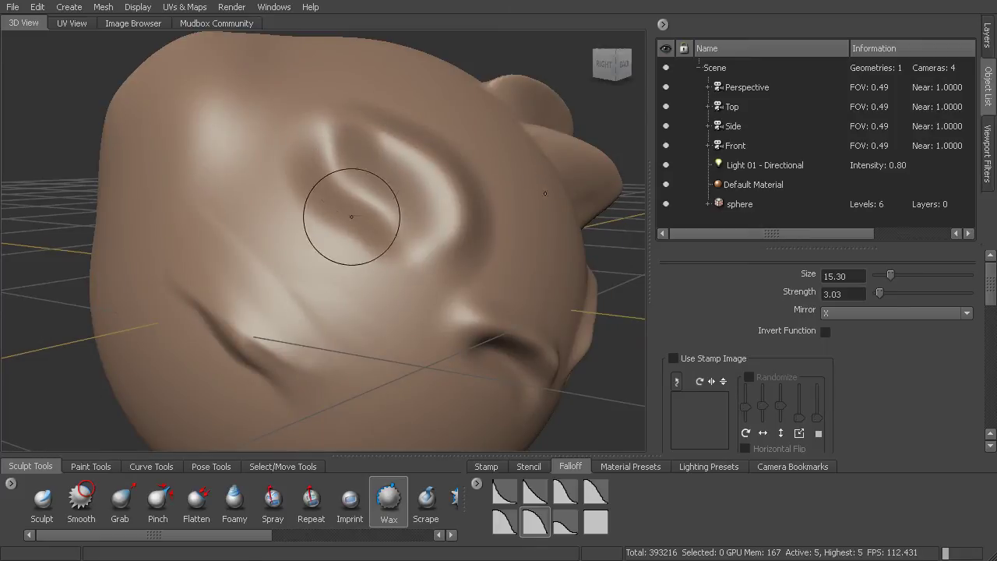
key(Page_Down)
key(Page_Down)
key(Page_Down)
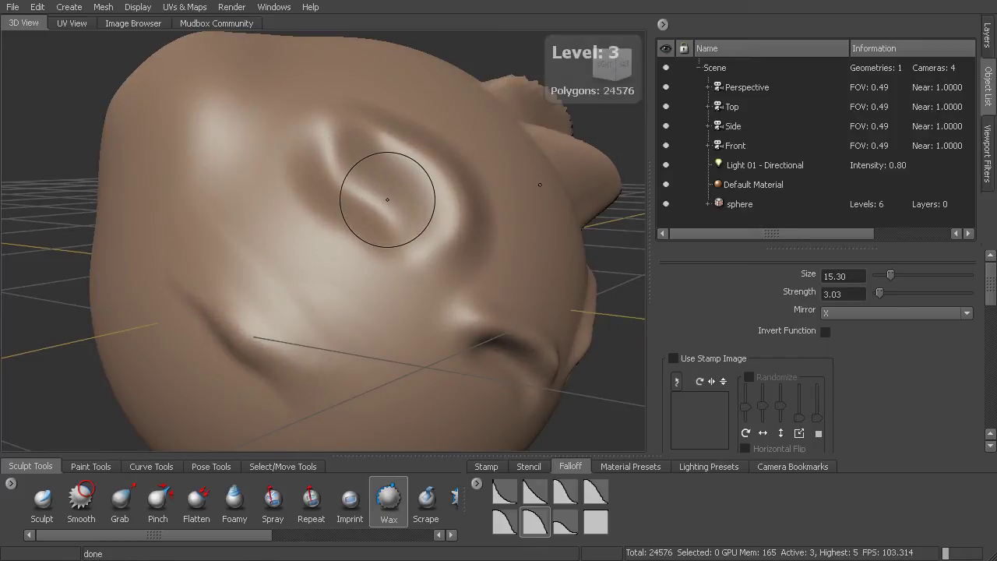
mouse_move(387, 199)
mouse_down()
mouse_move(358, 172)
mouse_move(401, 200)
mouse_move(407, 223)
mouse_move(342, 239)
mouse_move(289, 229)
mouse_move(336, 182)
mouse_move(309, 147)
mouse_move(324, 147)
mouse_up()
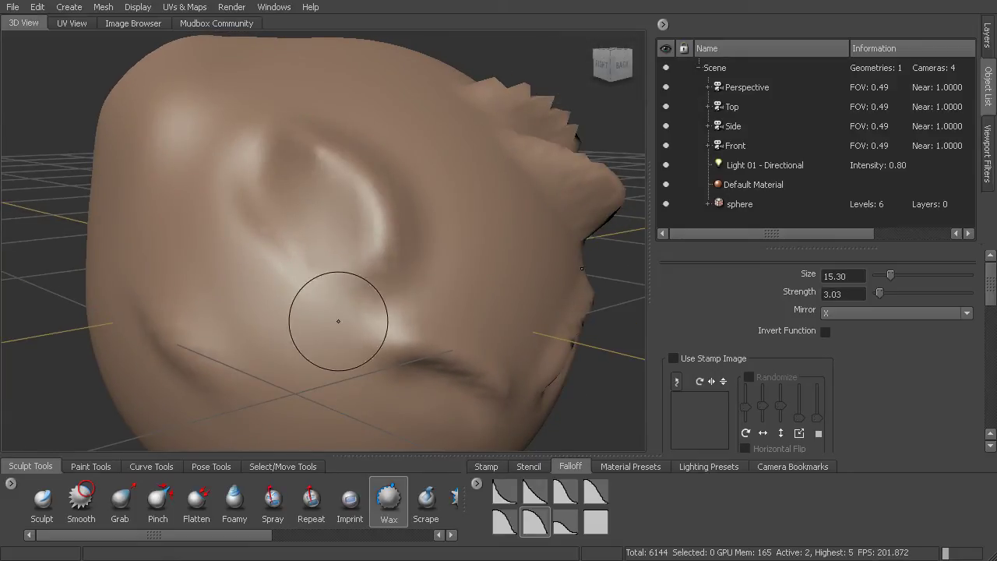
Carve a deep curved groove inside the ear-like shape with the inverted Sculpt brush, and raise the mesh to subdivision level 3.
click(43, 499)
mouse_move(355, 248)
ctrl+mouse_down()
mouse_move(361, 218)
mouse_move(275, 134)
ctrl+mouse_up()
key(Page_Up)
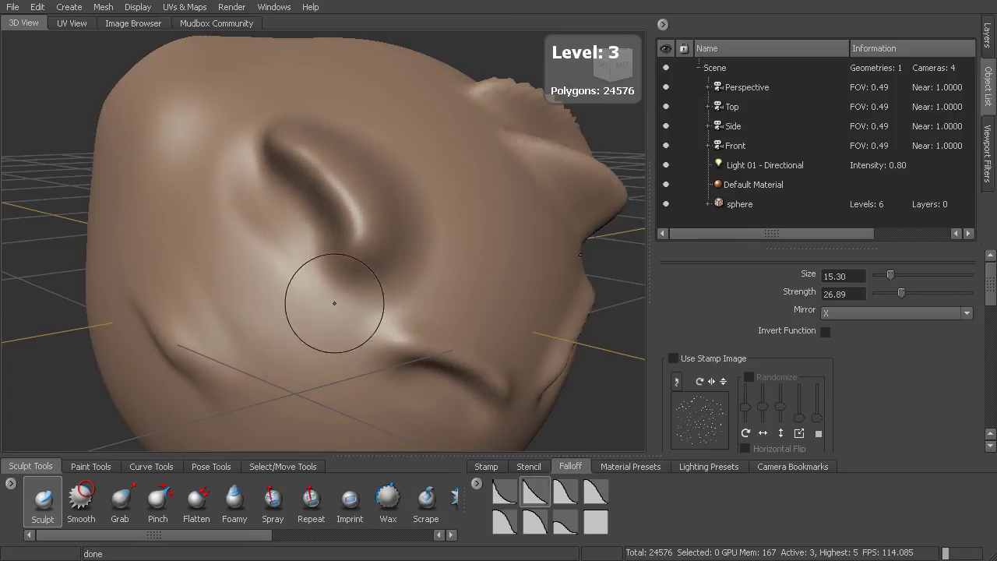
Smooth the carved groove and its upper end, undoing the extra Sculpt stroke made along it.
key(shift)
shift+drag(276, 130, 322, 236)
mouse_move(319, 238)
mouse_down()
mouse_move(327, 229)
mouse_move(298, 195)
mouse_move(325, 234)
mouse_move(333, 197)
mouse_move(274, 141)
mouse_up()
key(ctrl+z)
mouse_move(273, 141)
shift+mouse_down()
mouse_move(295, 142)
mouse_move(321, 190)
mouse_move(302, 148)
shift+mouse_up()
alt+right_drag(397, 169, 376, 131)
alt+drag(375, 131, 429, 161)
alt+middle_drag(416, 172, 434, 192)
alt+right_drag(434, 191, 445, 196)
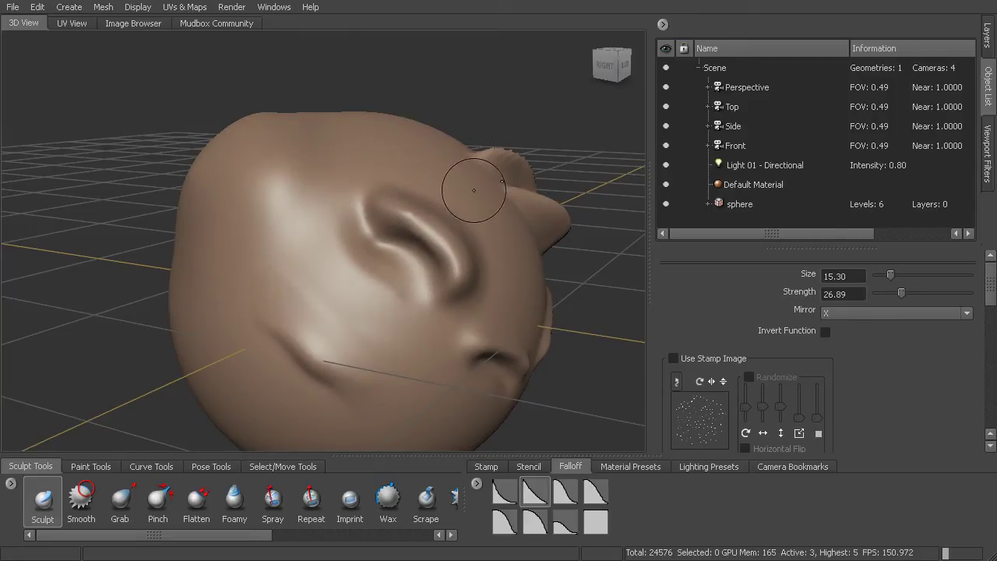
mouse_move(416, 272)
alt+mouse_down()
mouse_move(401, 251)
mouse_move(423, 262)
alt+mouse_up()
alt+right_drag(423, 262, 445, 257)
alt+middle_drag(445, 257, 439, 269)
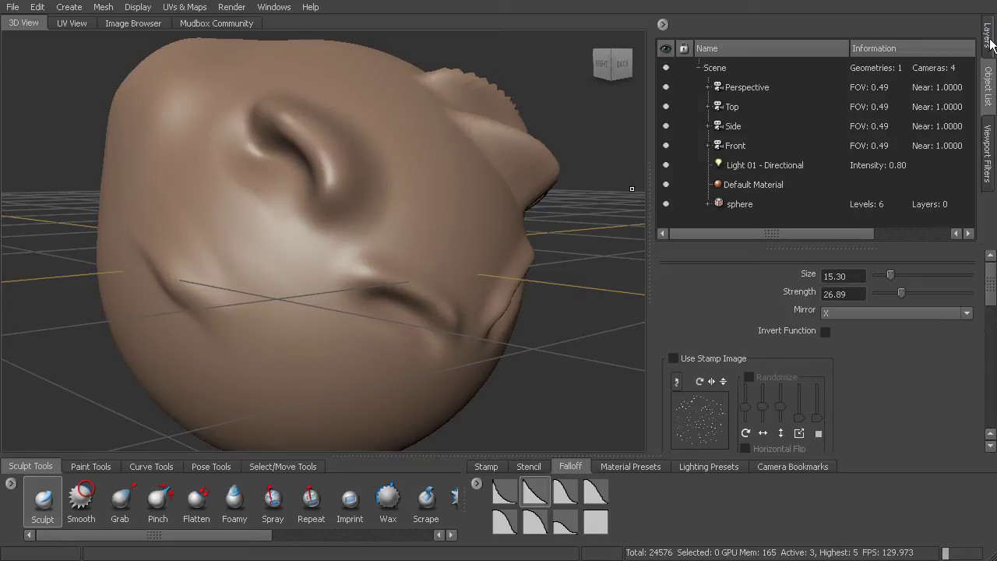
Display the sphere's paint layers and activate the Paint Brush with its stamp image turned off.
click(987, 35)
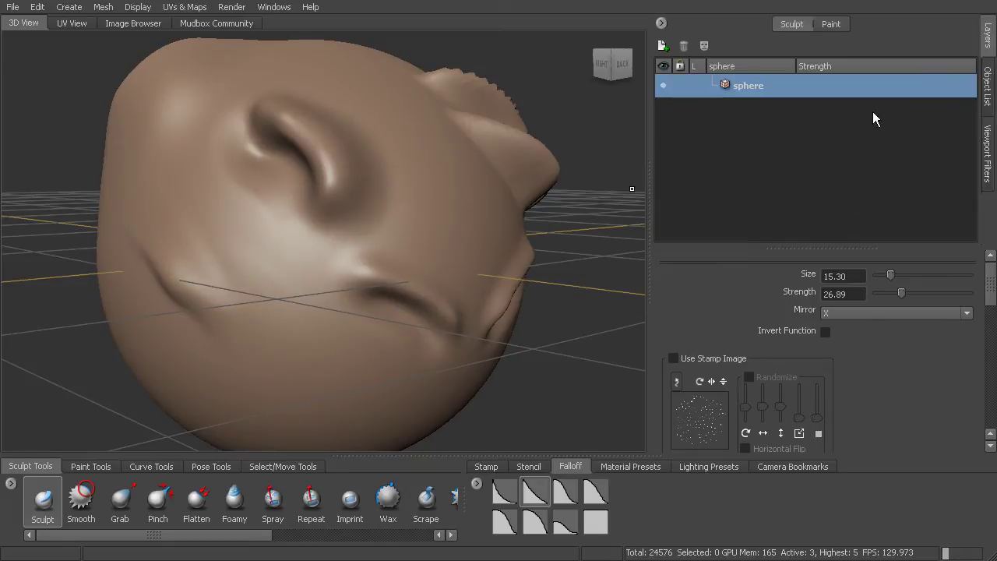
click(831, 25)
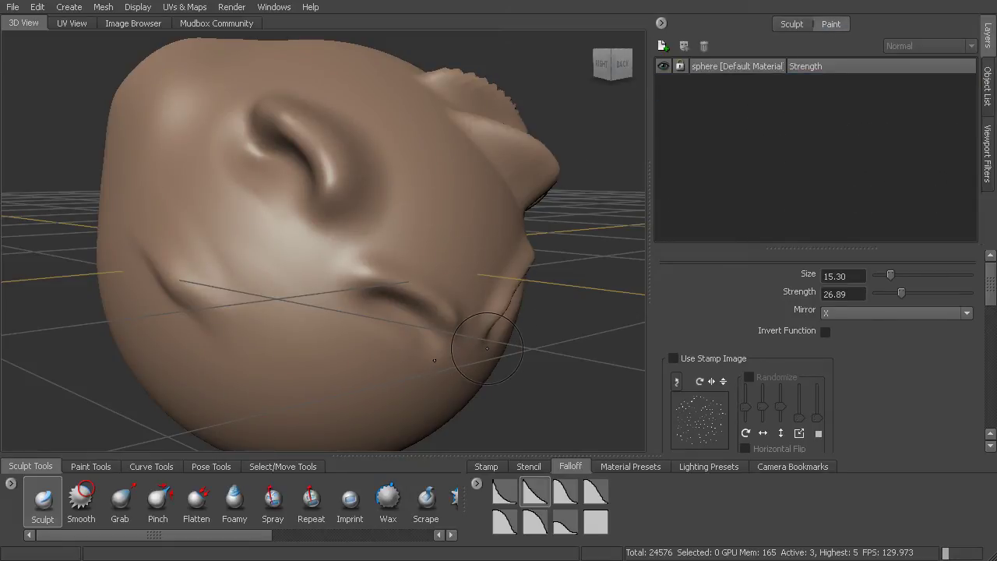
click(88, 468)
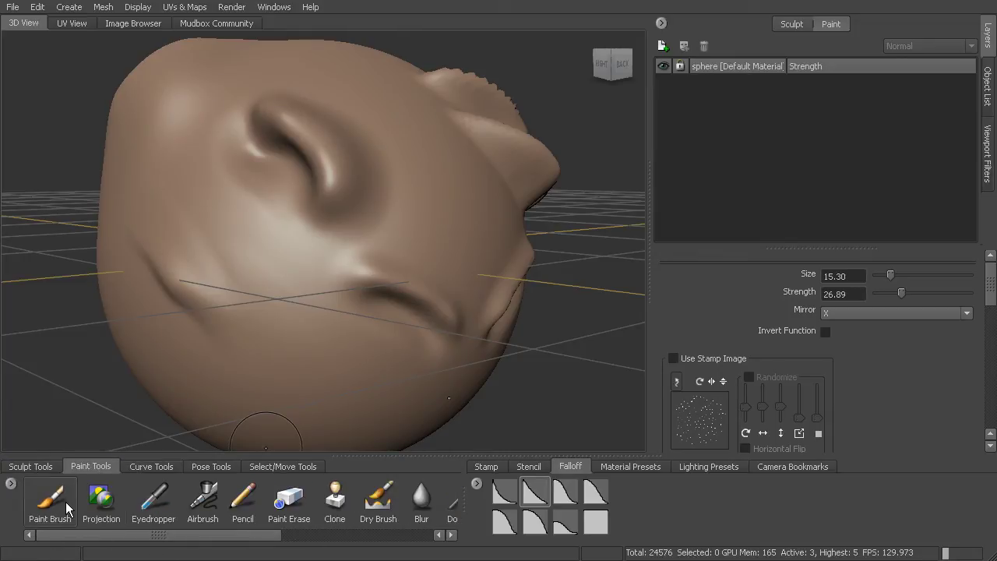
click(50, 498)
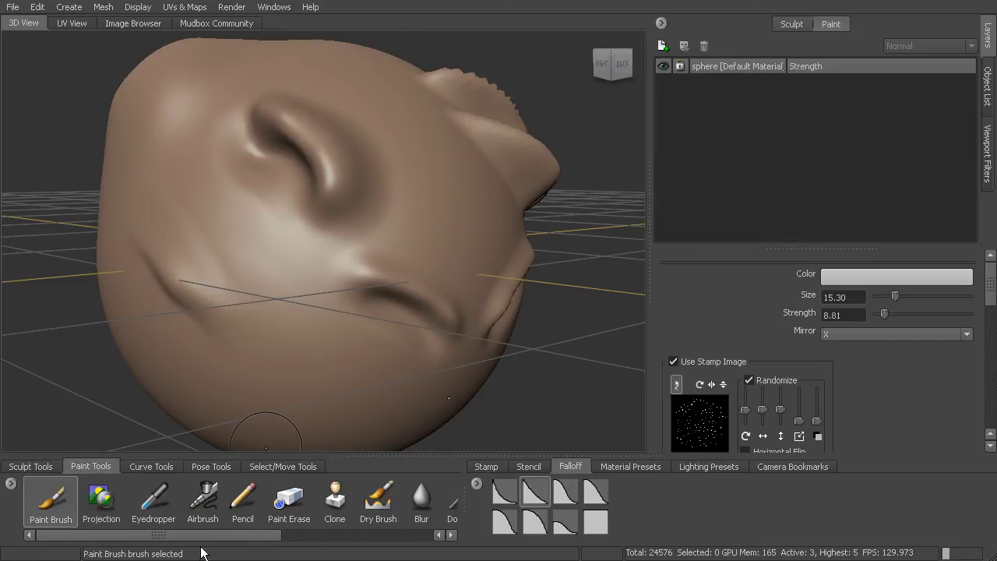
click(674, 362)
Create a paint layer named Diffuse with size 1024, saved as 8-bit RGBA TIFF, in the Diffuse channel.
click(344, 256)
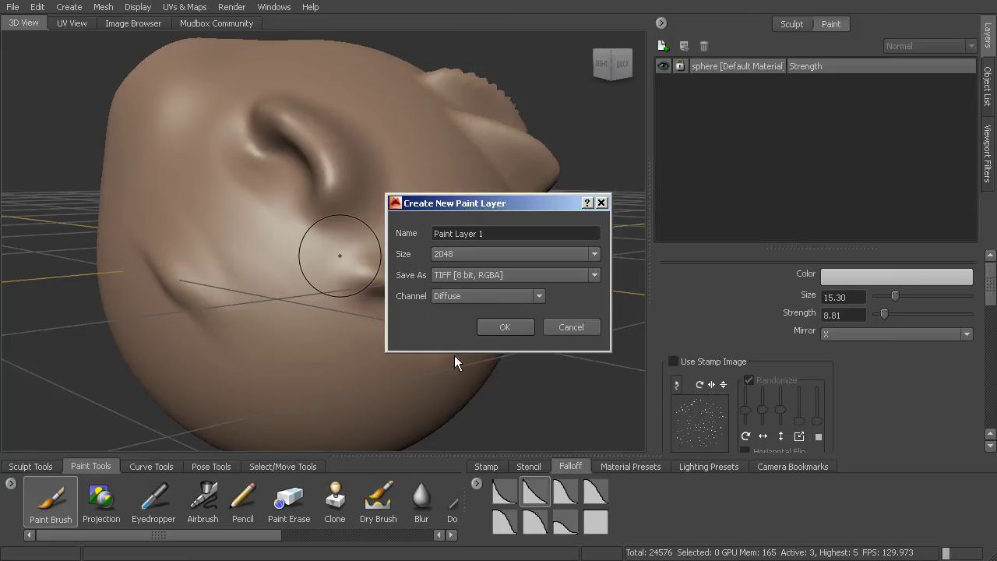
drag(503, 203, 596, 137)
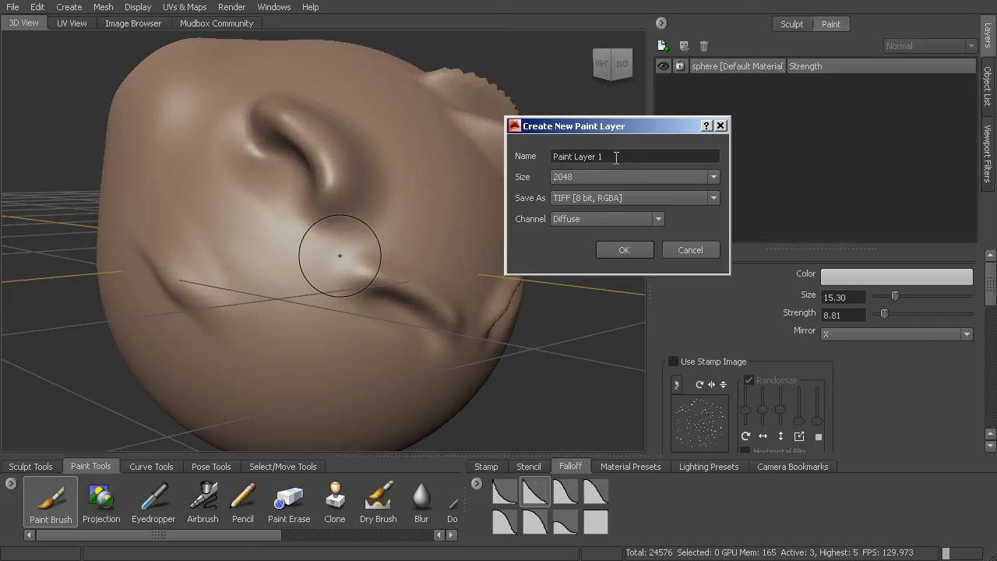
drag(617, 156, 526, 156)
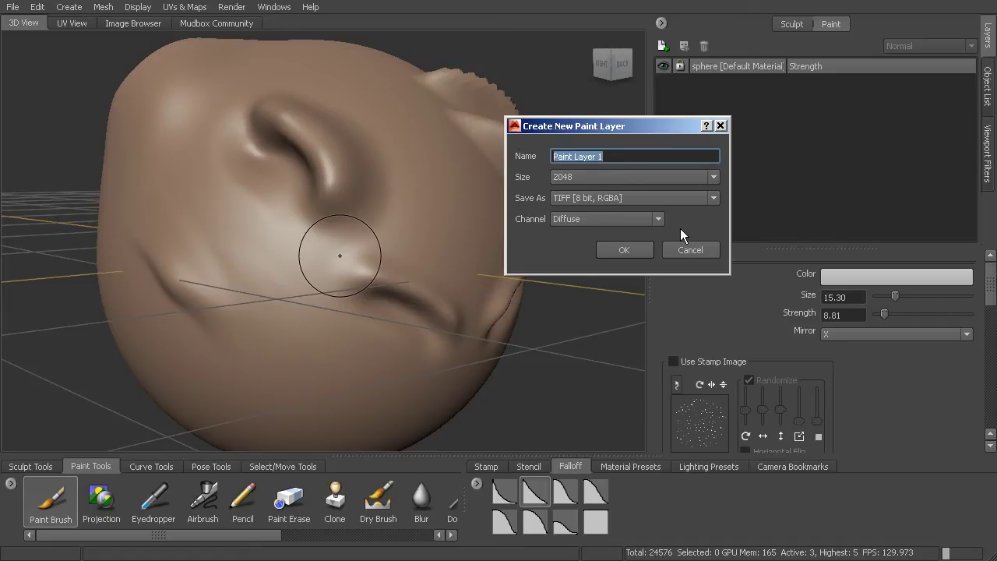
text(Diffuse)
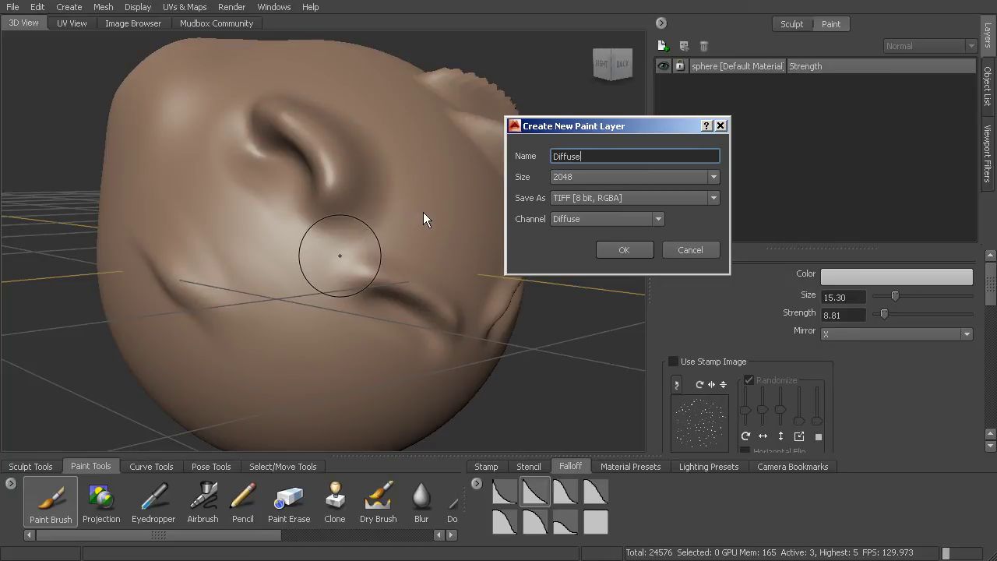
click(585, 175)
click(580, 209)
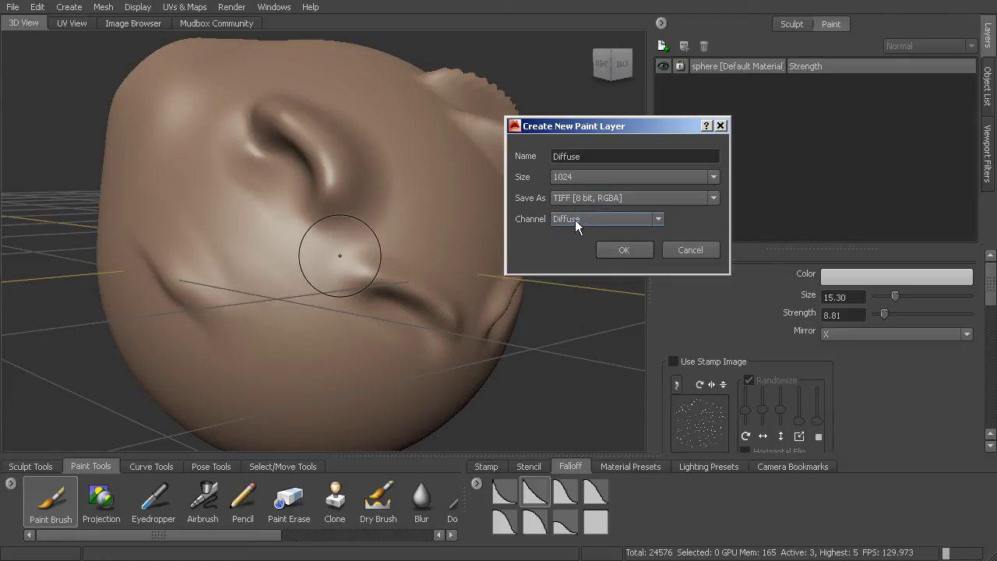
click(580, 221)
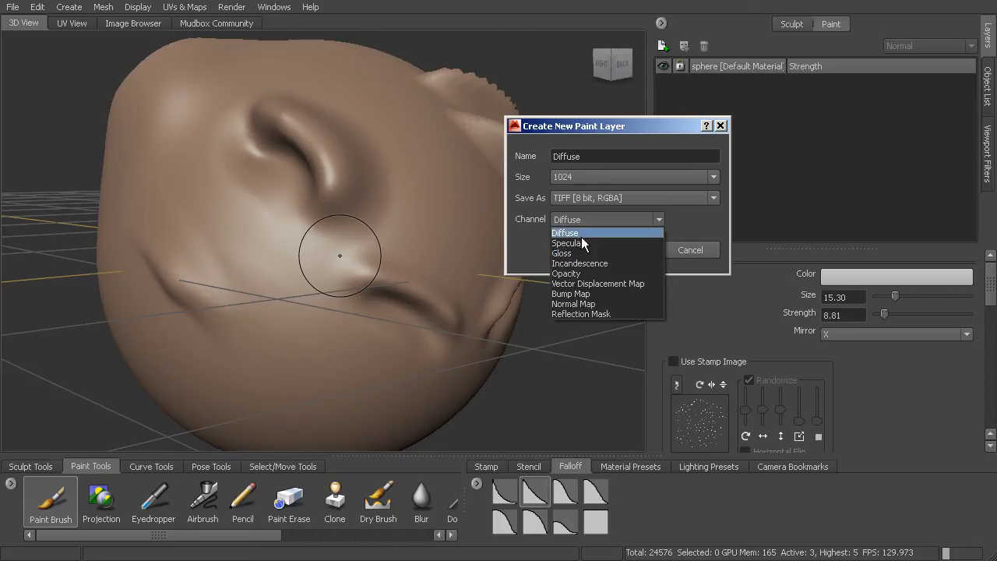
click(583, 235)
click(625, 251)
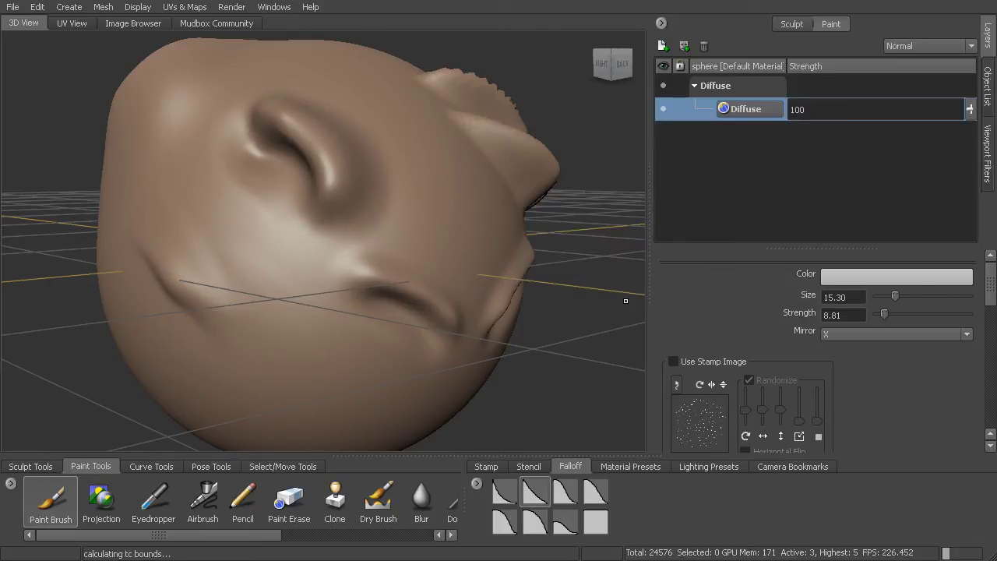
alt+drag(423, 275, 405, 276)
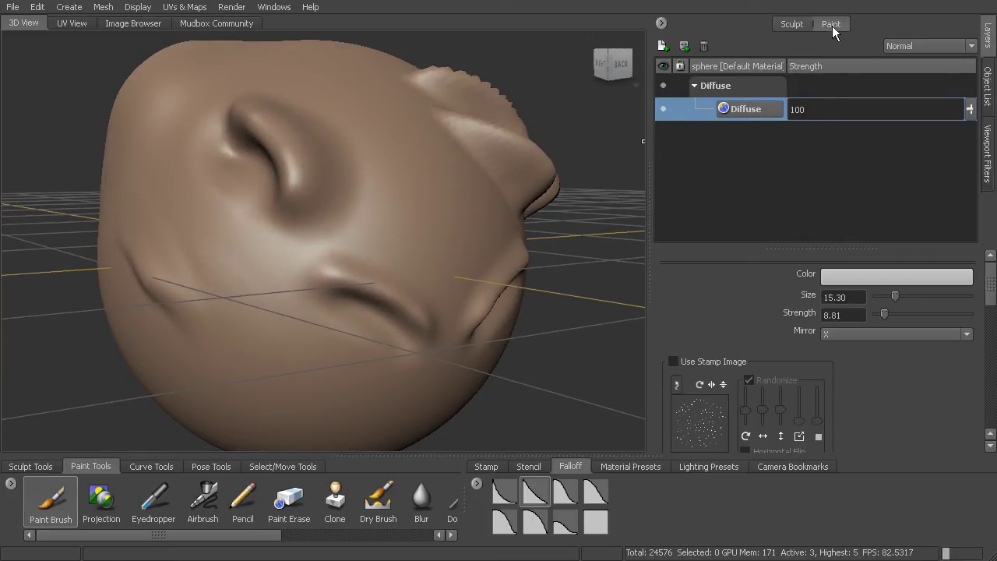
click(695, 87)
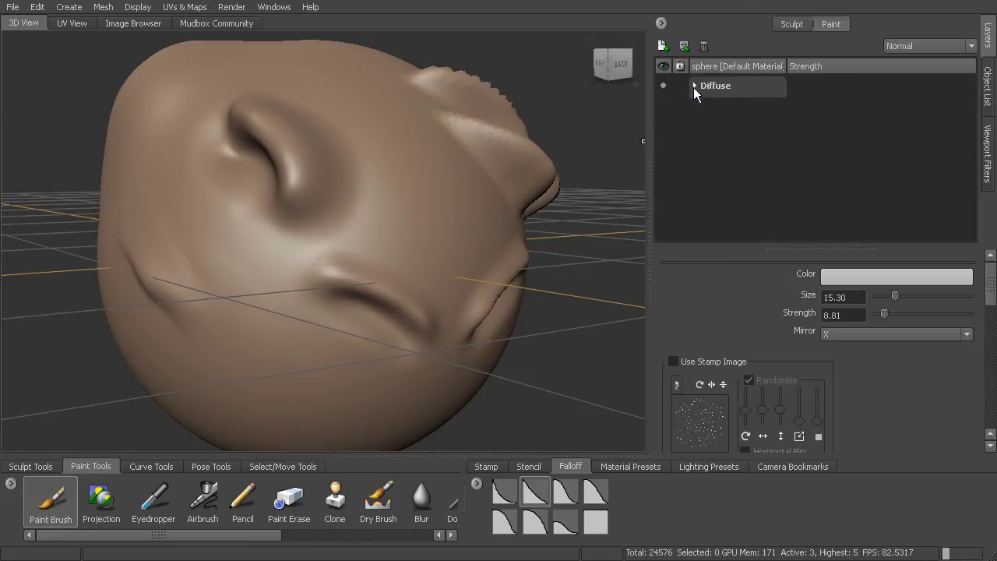
click(695, 87)
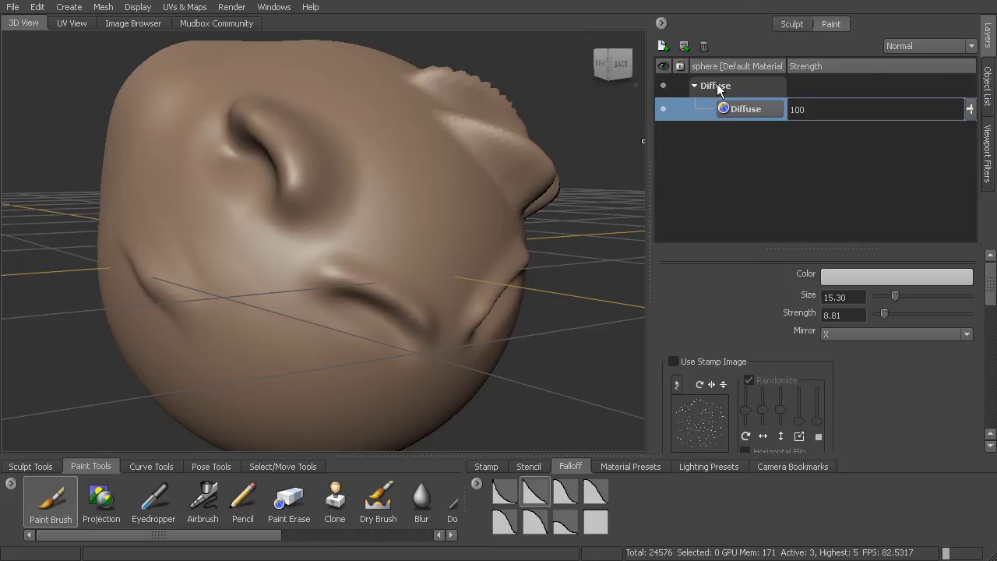
alt+drag(526, 231, 541, 242)
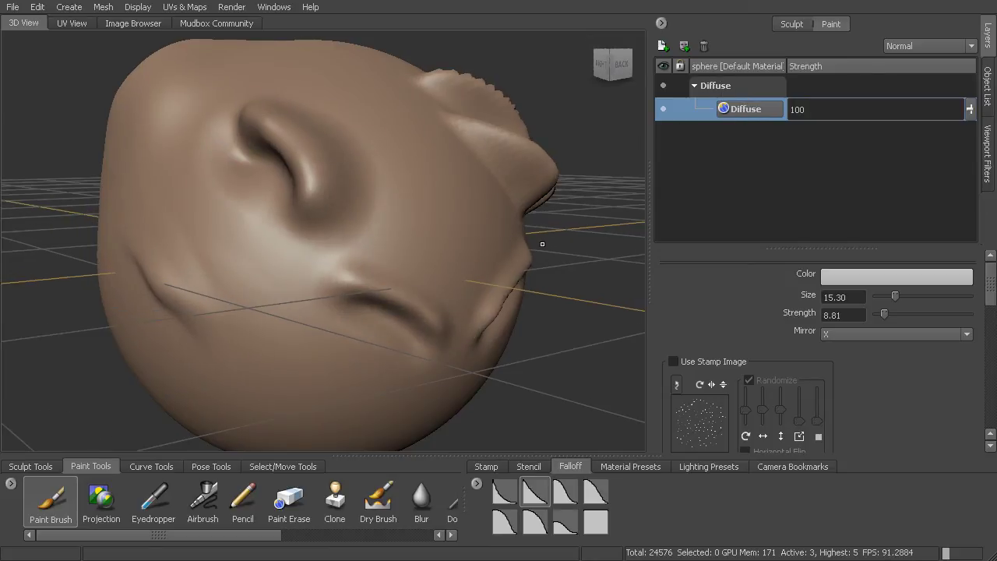
Change the Paint Brush color to a dark saturated orange.
click(62, 513)
click(837, 277)
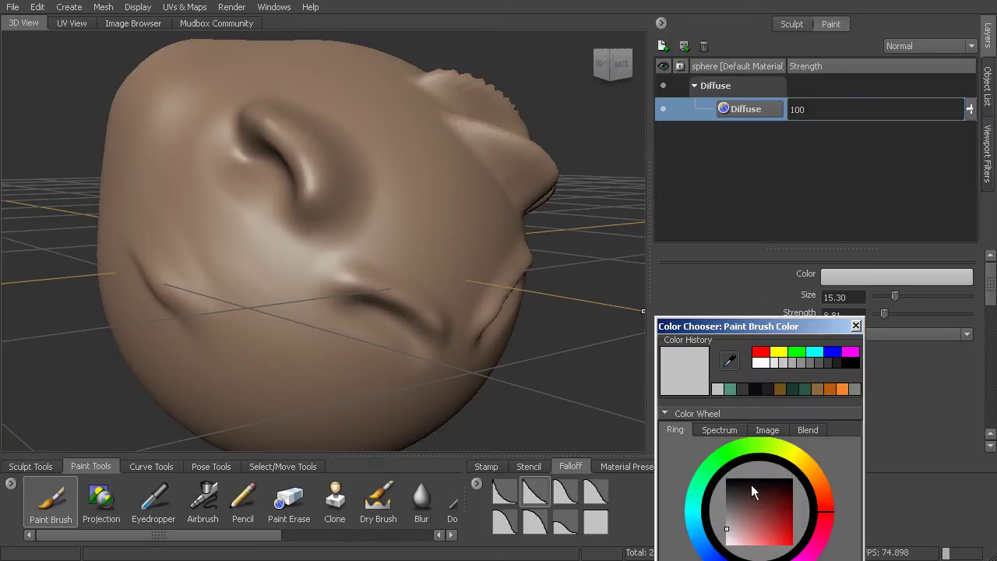
click(751, 501)
click(828, 494)
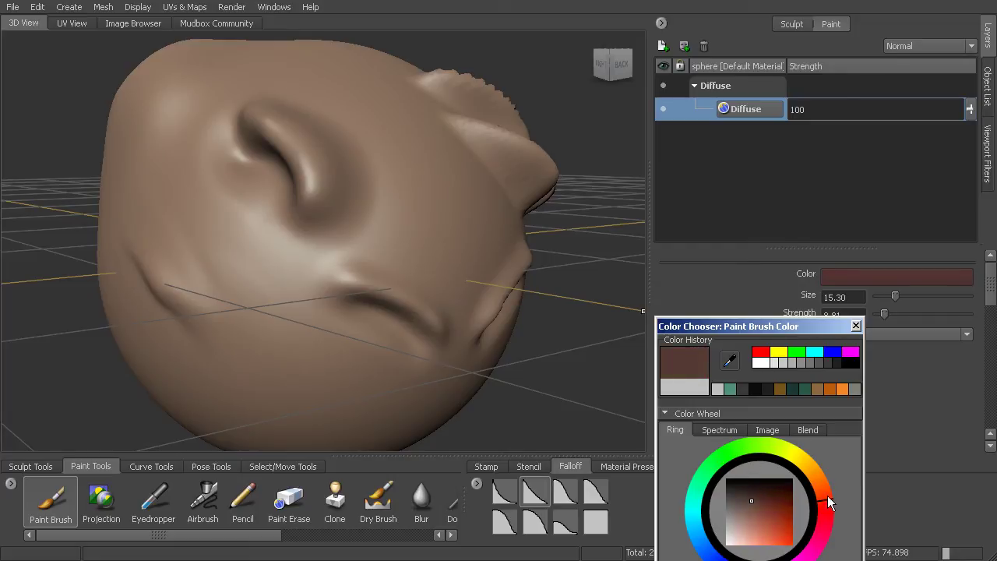
drag(825, 333, 839, 183)
click(796, 374)
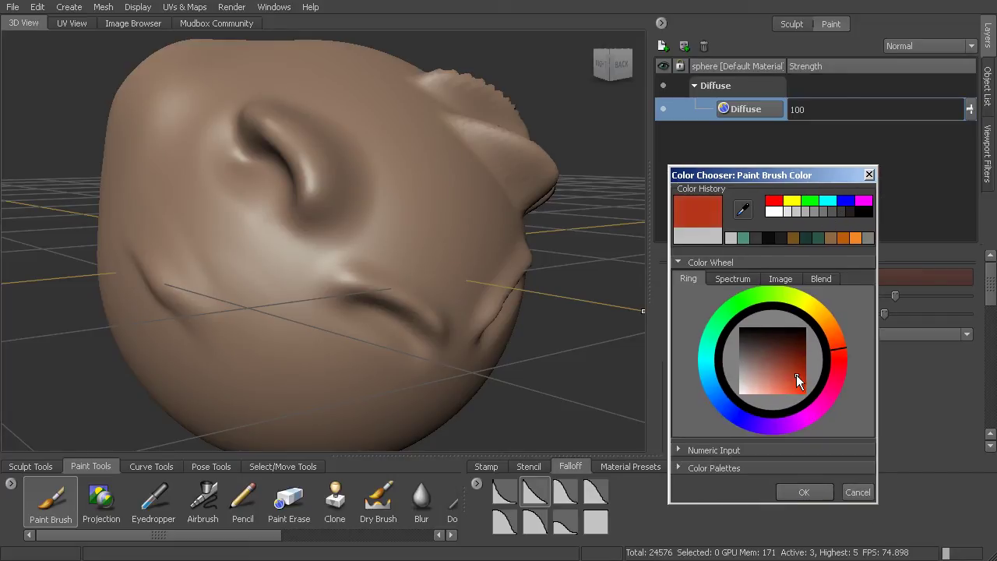
click(834, 328)
click(807, 492)
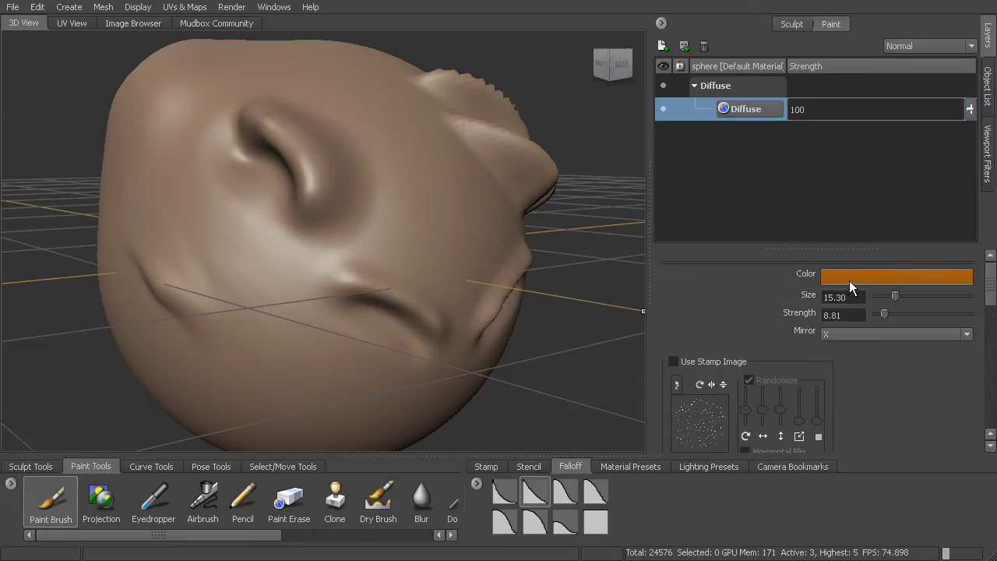
Set the Paint Brush strength to 63.90 and paint a broad orange patch between the ear-like shape and the almond-shaped ridges.
drag(884, 314, 934, 314)
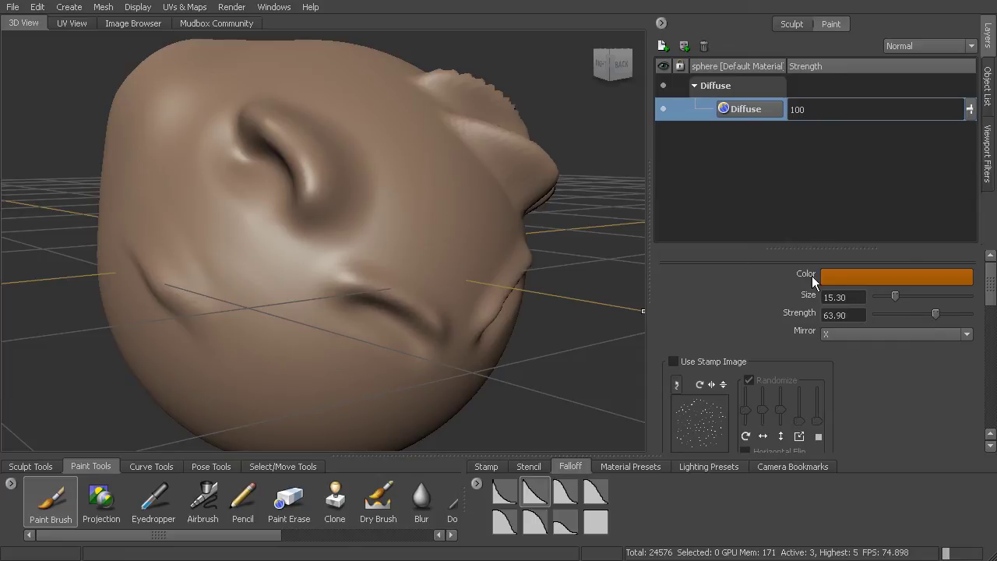
mouse_move(262, 282)
mouse_down()
mouse_move(256, 263)
mouse_move(363, 260)
mouse_move(382, 269)
mouse_move(327, 200)
mouse_move(339, 223)
mouse_move(390, 226)
mouse_move(257, 179)
mouse_move(345, 167)
mouse_move(361, 249)
mouse_move(299, 238)
mouse_up()
alt+drag(356, 211, 239, 79)
Examine how the painted patches lie on the sphere's UV layout, and return to the 3D model.
click(71, 23)
scroll(450, 249, up, 5)
alt+middle_drag(398, 205, 333, 156)
alt+right_drag(333, 156, 460, 221)
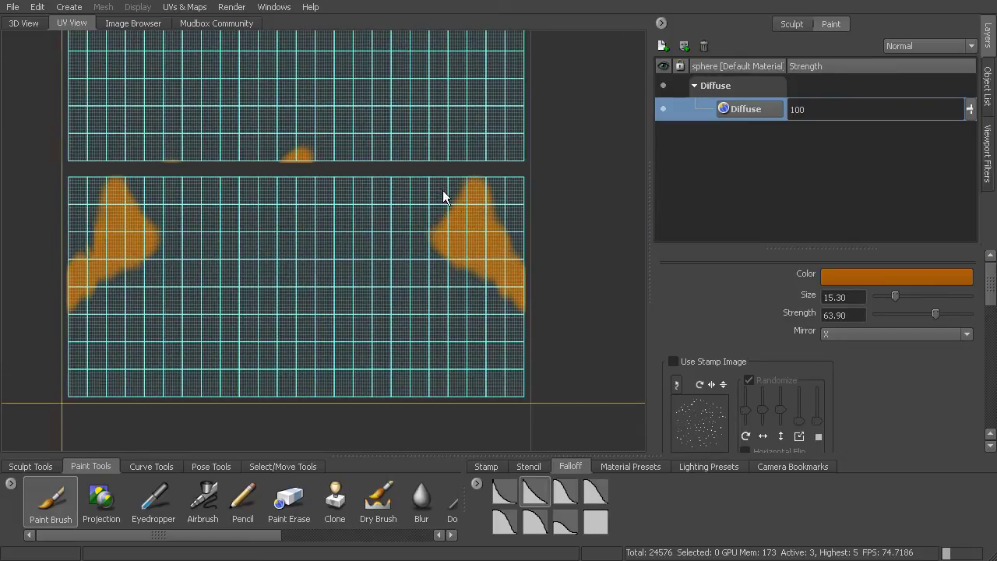
scroll(442, 190, down, 3)
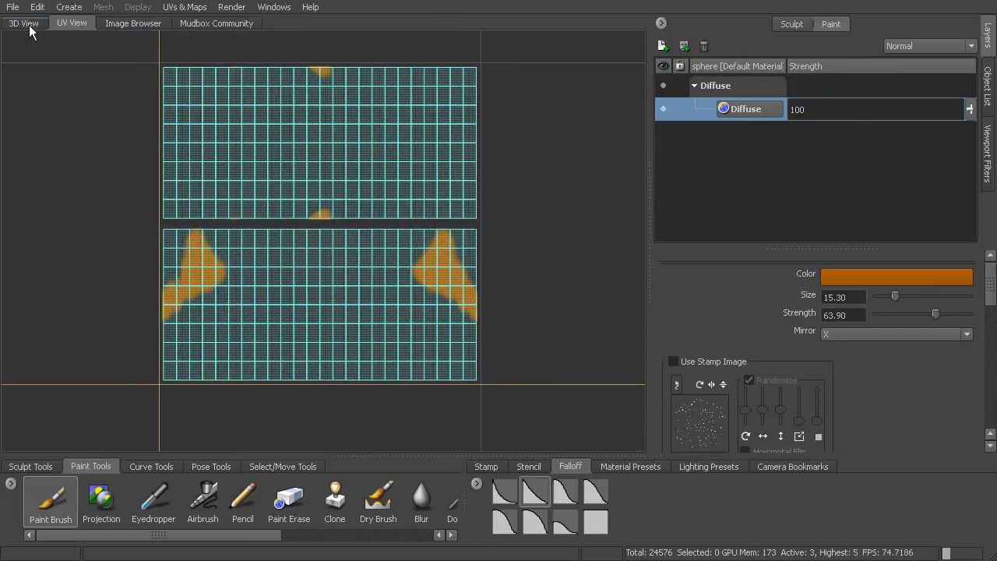
click(28, 26)
alt+drag(379, 216, 416, 265)
scroll(416, 264, up, 2)
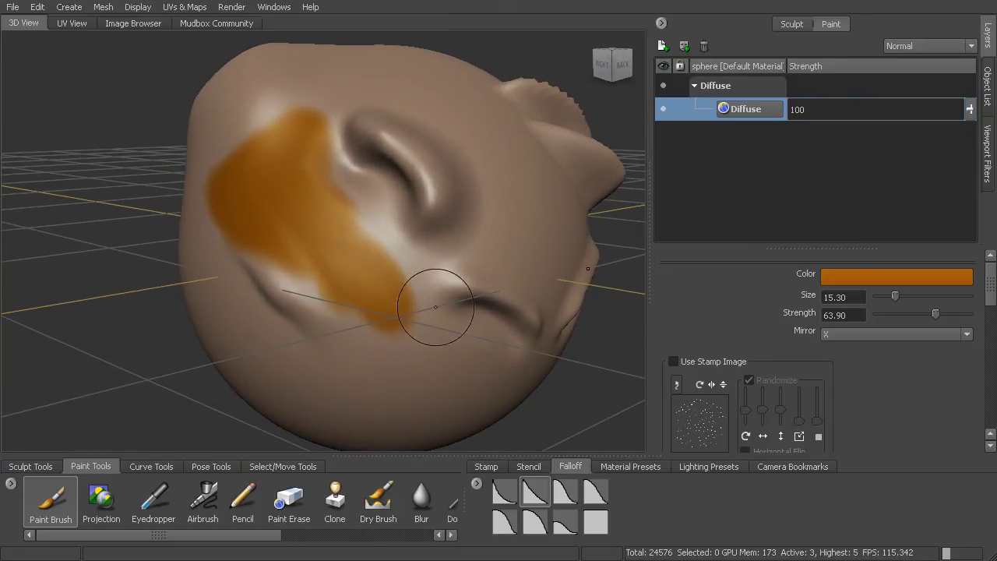
Change the Paint Brush color to green and paint a green band along the orange patch's edge beside the ear-like shape.
click(847, 279)
drag(814, 349, 777, 316)
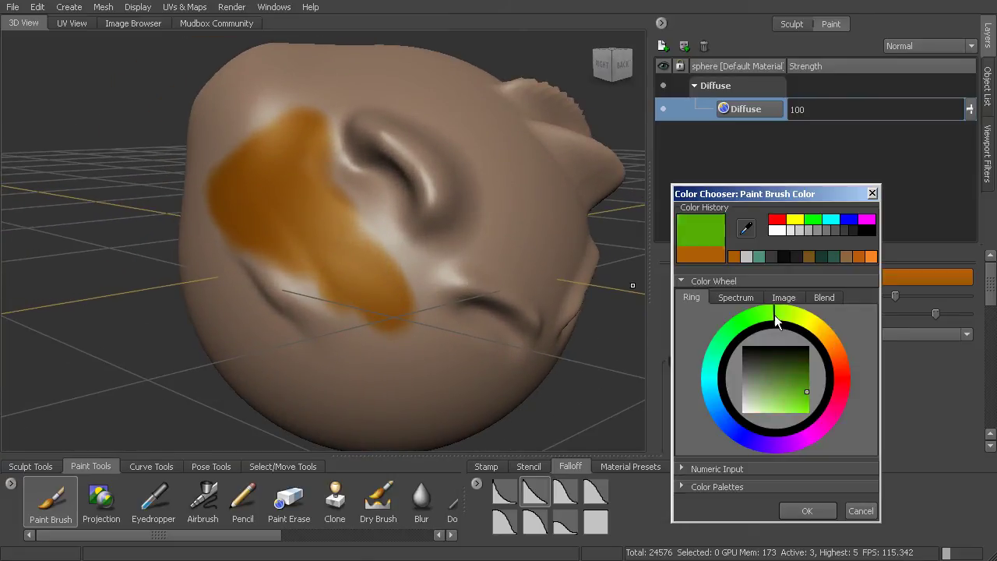
click(807, 511)
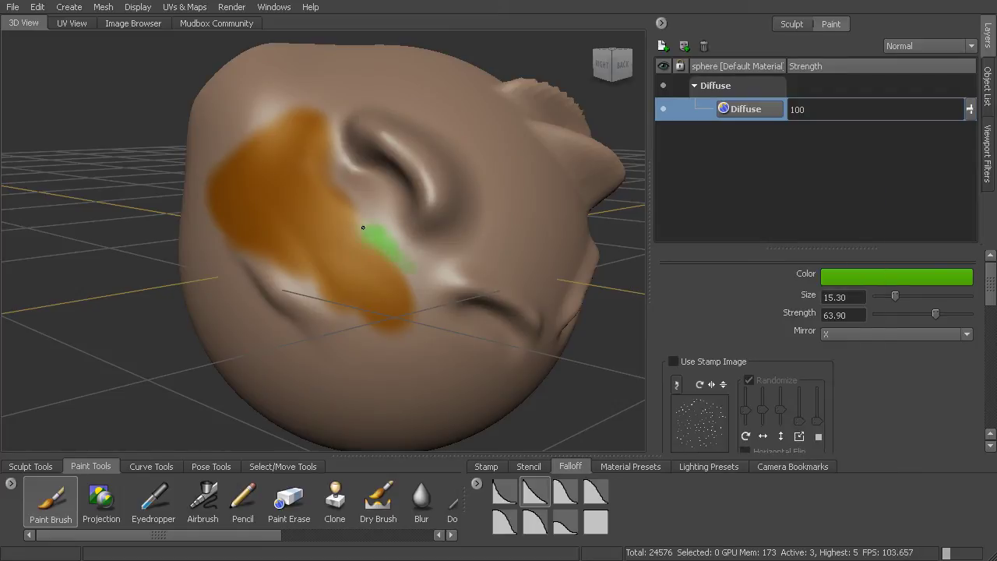
mouse_move(363, 227)
mouse_down()
mouse_move(335, 129)
mouse_move(405, 252)
mouse_move(427, 324)
mouse_up()
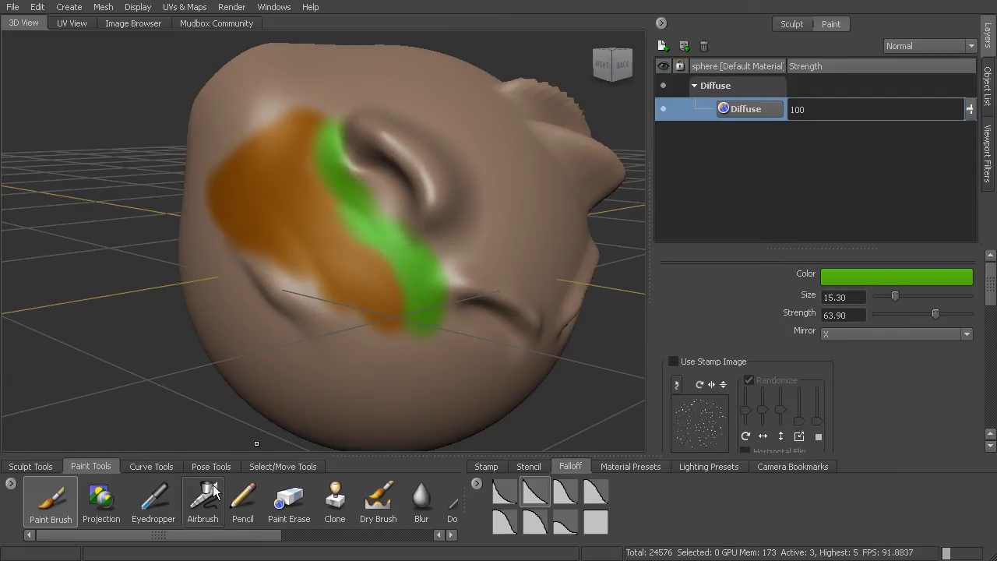
Sample the painted orange with the Eyedropper and trim the orange patch's outer edges with Paint Erase at strength 100.
click(154, 499)
click(350, 233)
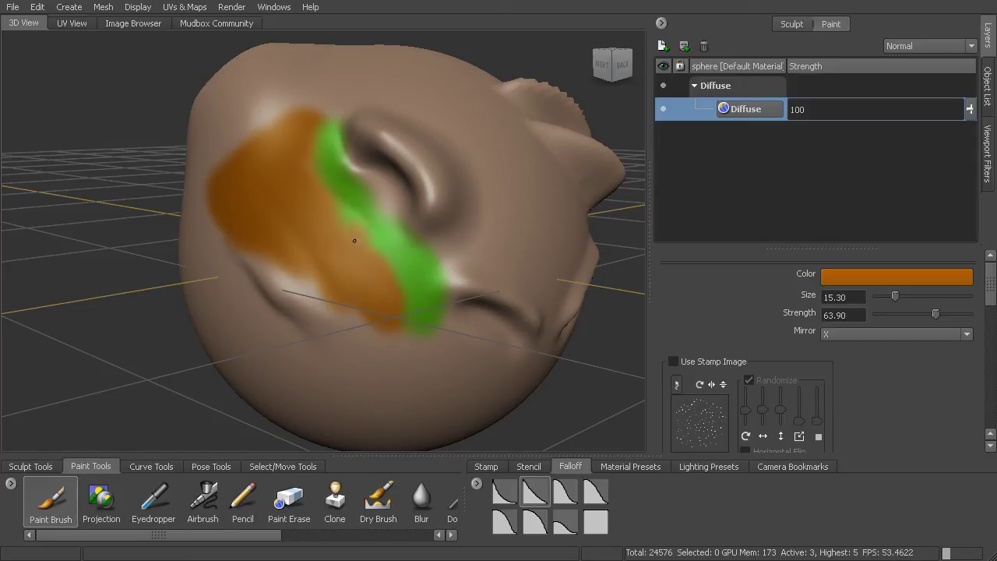
click(287, 506)
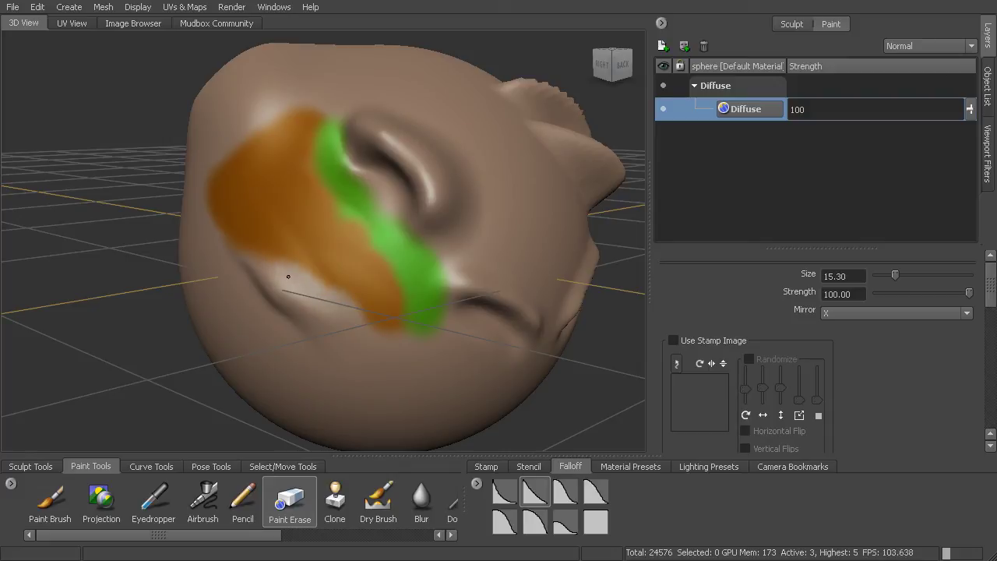
mouse_move(289, 276)
mouse_down()
mouse_move(238, 247)
mouse_move(296, 277)
mouse_move(317, 273)
mouse_up()
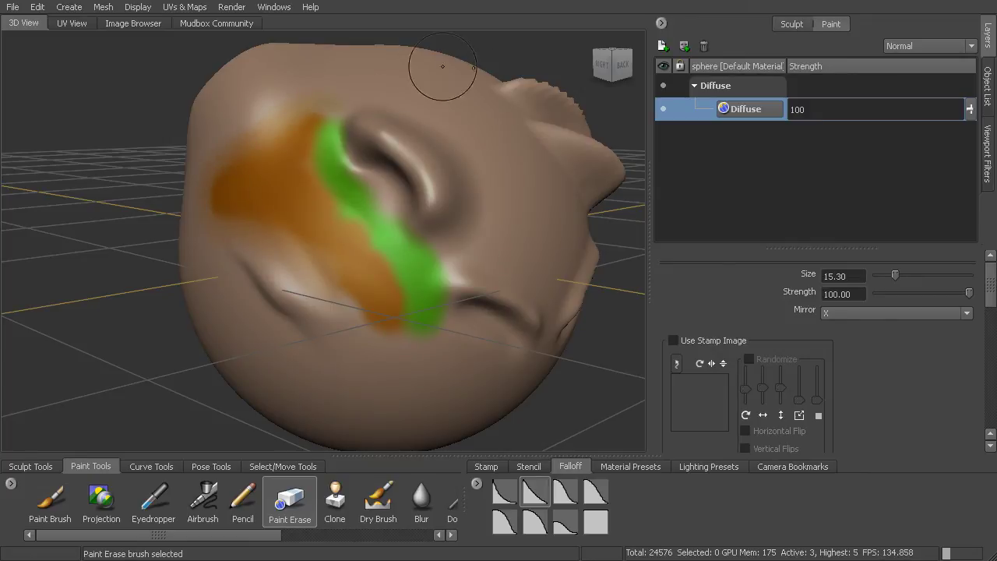
Blur the boundary between the orange patch and the green band using the Paint Brush's temporary Blur mode.
alt+drag(433, 59, 432, 152)
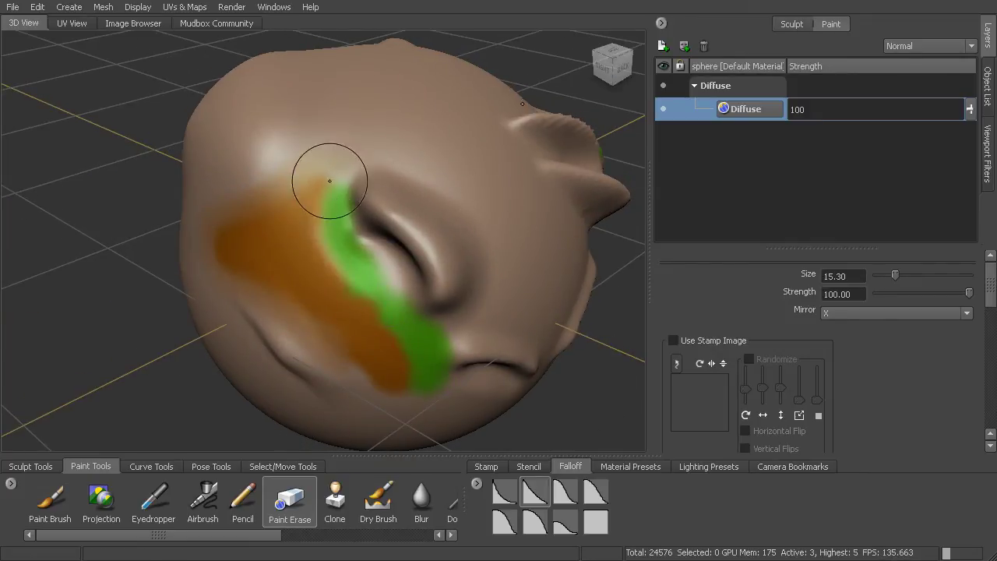
click(50, 499)
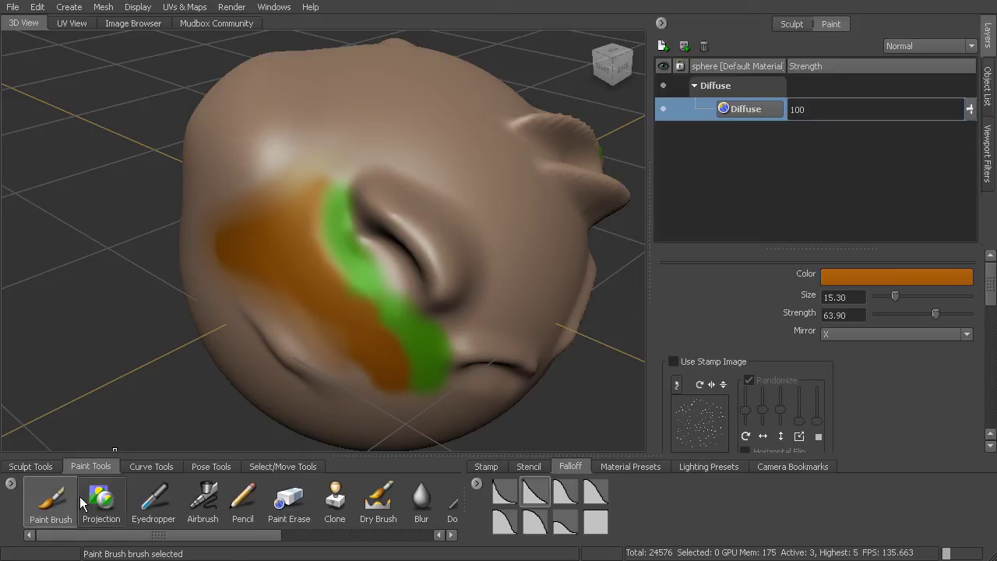
key(shift)
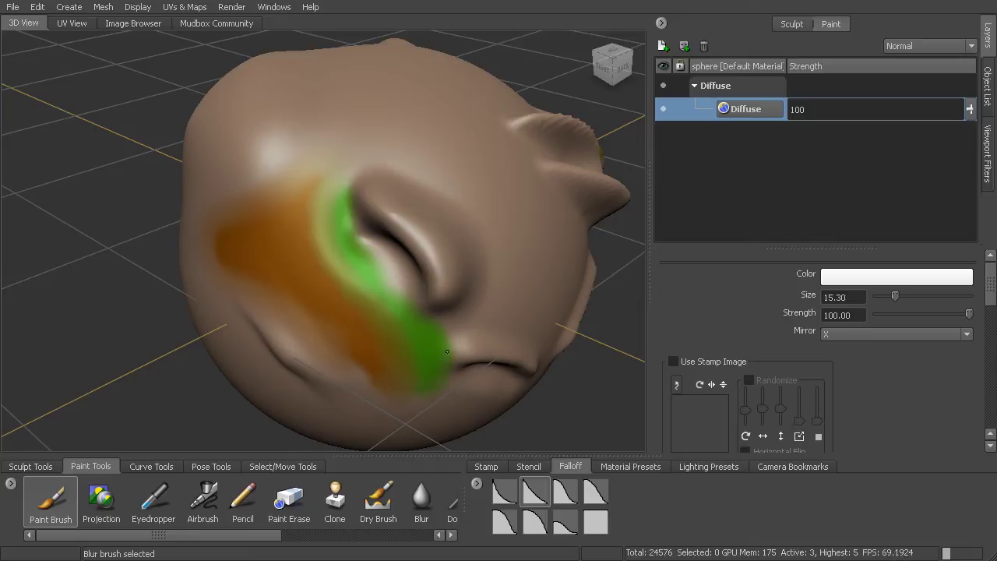
alt+drag(447, 351, 412, 232)
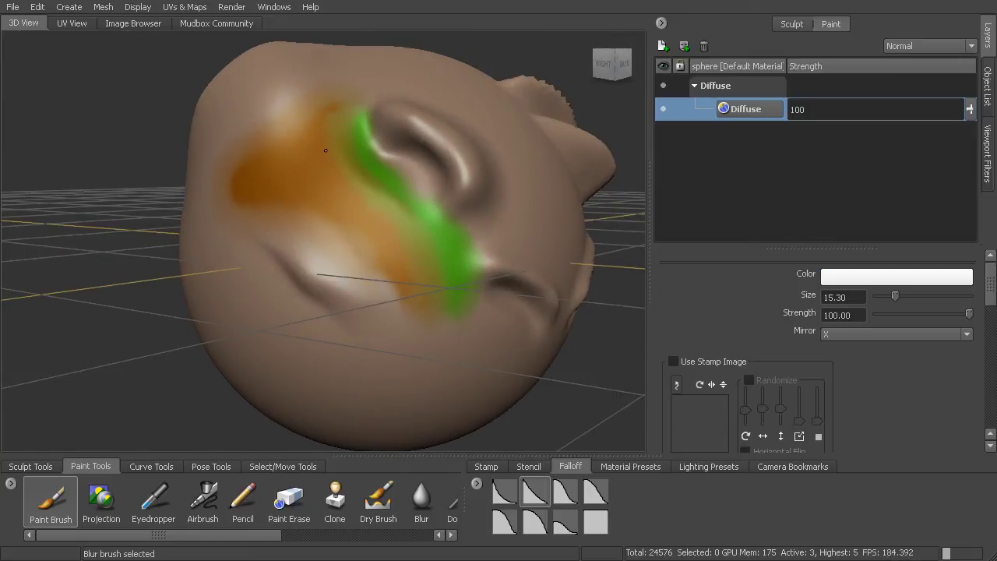
mouse_move(383, 343)
alt+mouse_down()
mouse_move(389, 287)
mouse_move(330, 397)
alt+mouse_up()
Load a white splatter stamp image into the Paint Brush, with Randomize enabled.
mouse_move(226, 537)
mouse_down()
mouse_move(242, 535)
mouse_move(232, 535)
mouse_up()
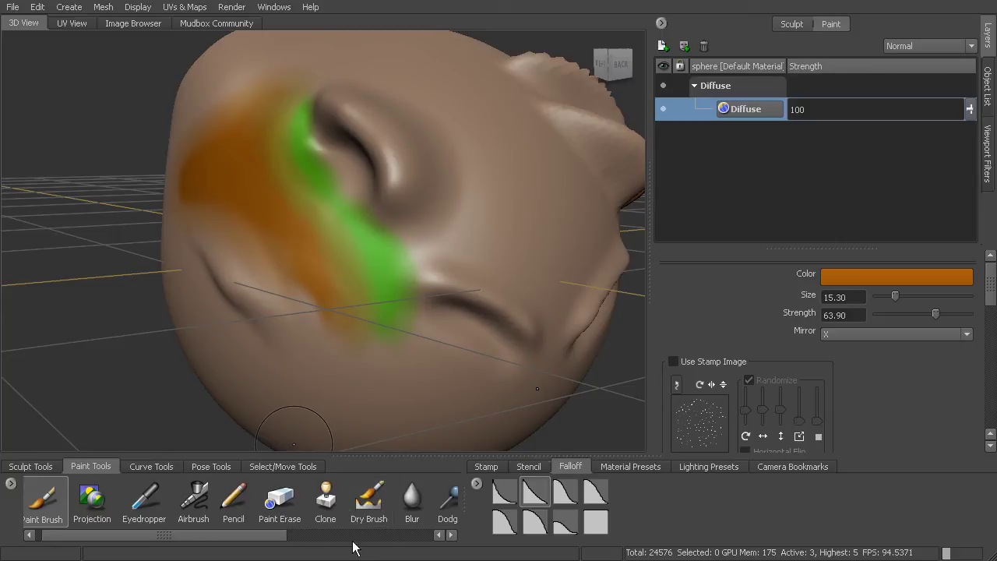
mouse_move(267, 536)
mouse_down()
mouse_move(416, 558)
mouse_move(269, 538)
mouse_up()
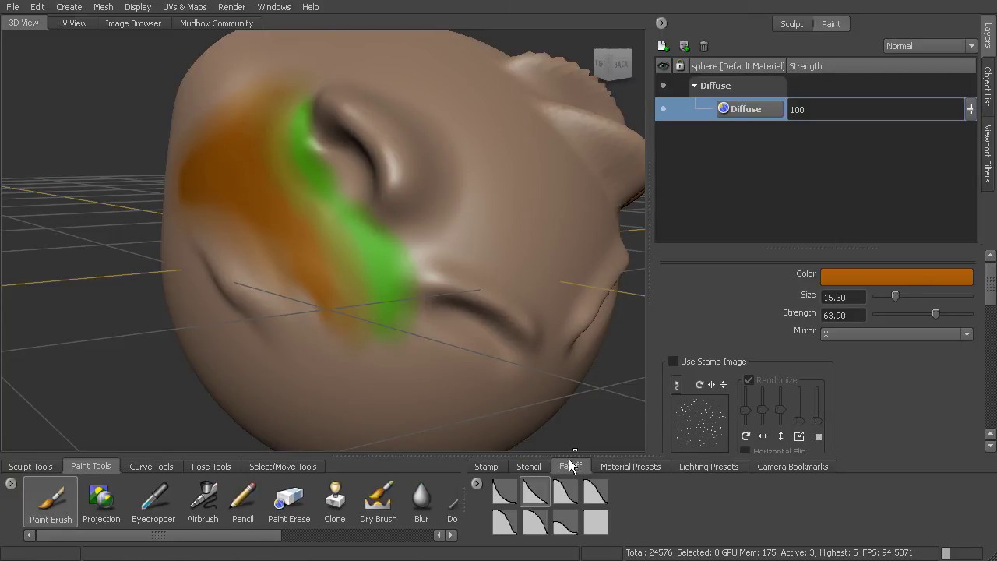
click(491, 467)
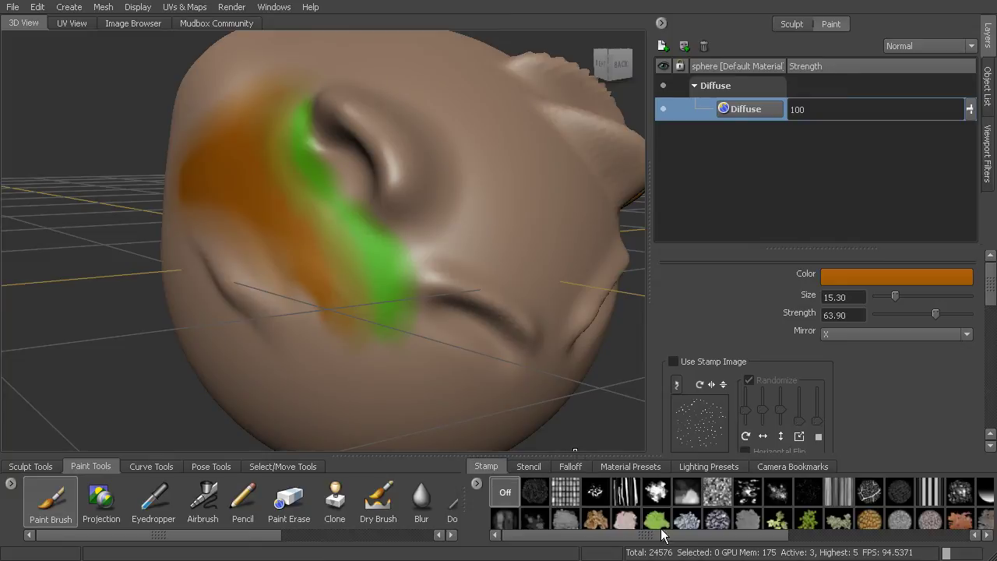
click(749, 493)
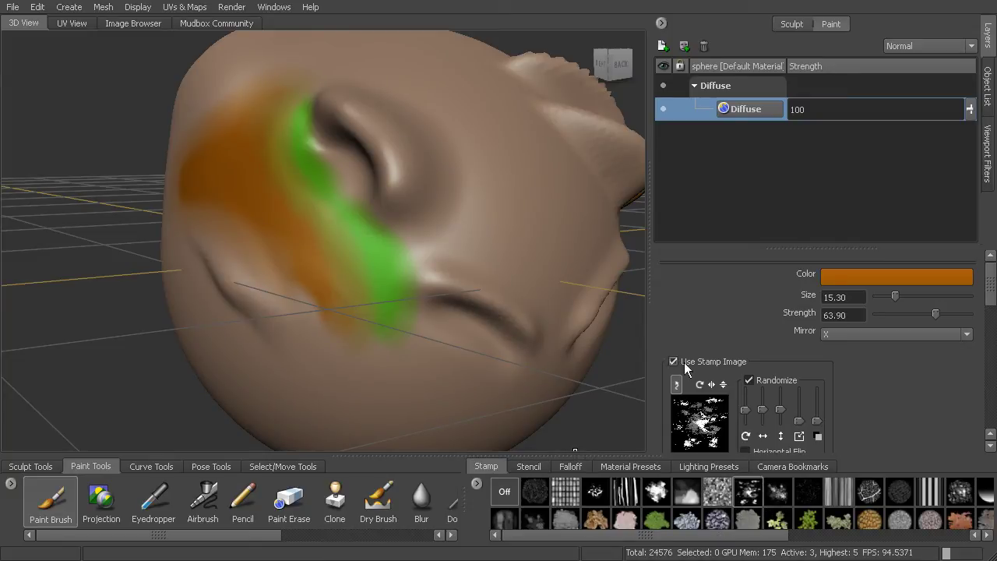
scroll(989, 291, down, 2)
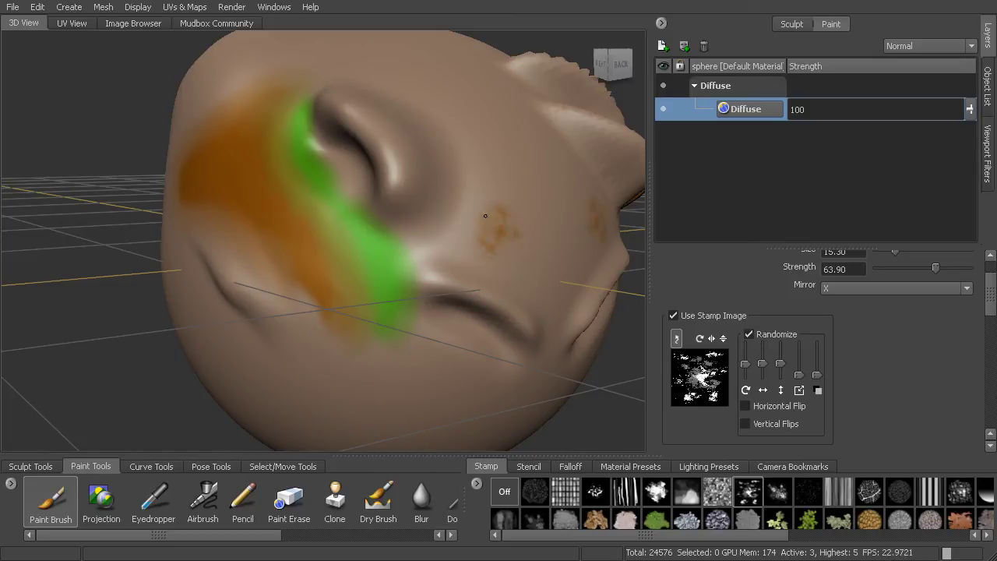
Paint mottled orange stamp texture over the surface between the ear-like shape, the spiky ridges and the almond-shaped ridges.
mouse_move(486, 216)
mouse_down()
mouse_move(491, 188)
mouse_move(477, 146)
mouse_up()
alt+drag(532, 197, 494, 210)
alt+right_drag(494, 210, 520, 223)
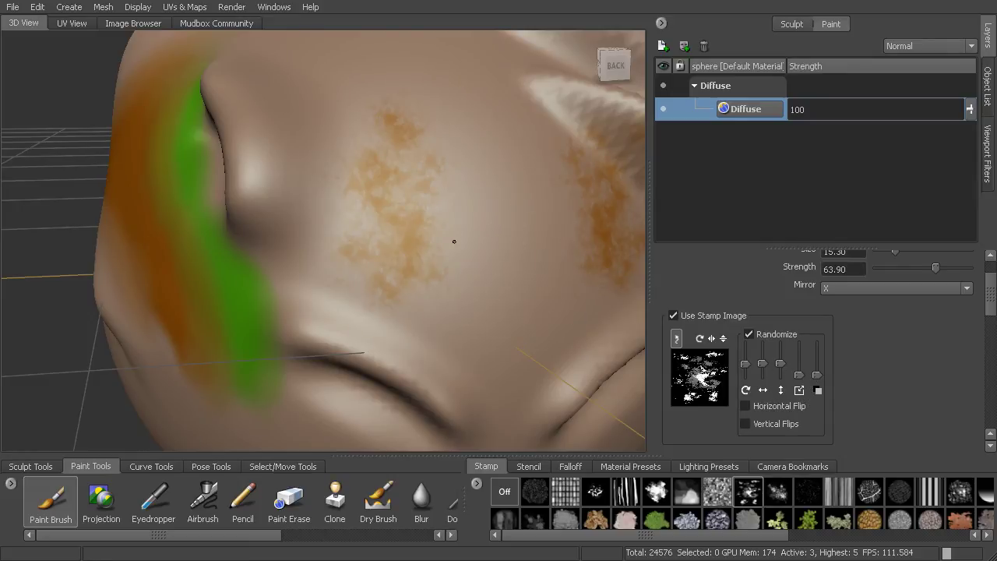
mouse_move(458, 273)
mouse_down()
mouse_move(450, 345)
mouse_move(361, 296)
mouse_move(274, 308)
mouse_move(260, 252)
mouse_move(304, 233)
mouse_move(249, 163)
mouse_move(324, 165)
mouse_move(241, 98)
mouse_move(350, 127)
mouse_move(334, 104)
mouse_move(351, 231)
mouse_move(357, 131)
mouse_move(452, 234)
mouse_move(516, 237)
mouse_move(465, 358)
mouse_up()
Change the Paint Brush color to dark brown and stamp darker mottling over the orange texture.
scroll(974, 269, up, 2)
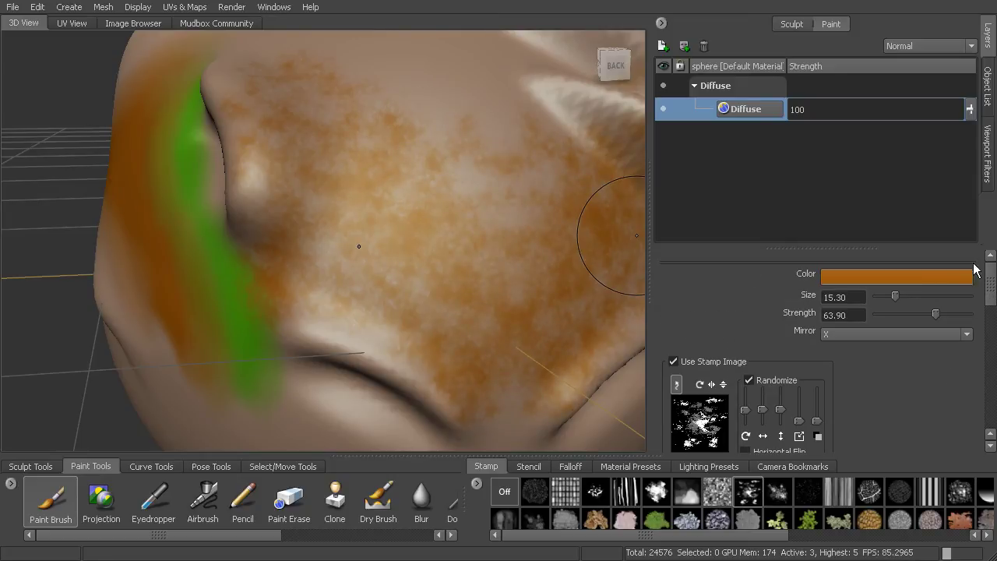
click(972, 273)
click(799, 393)
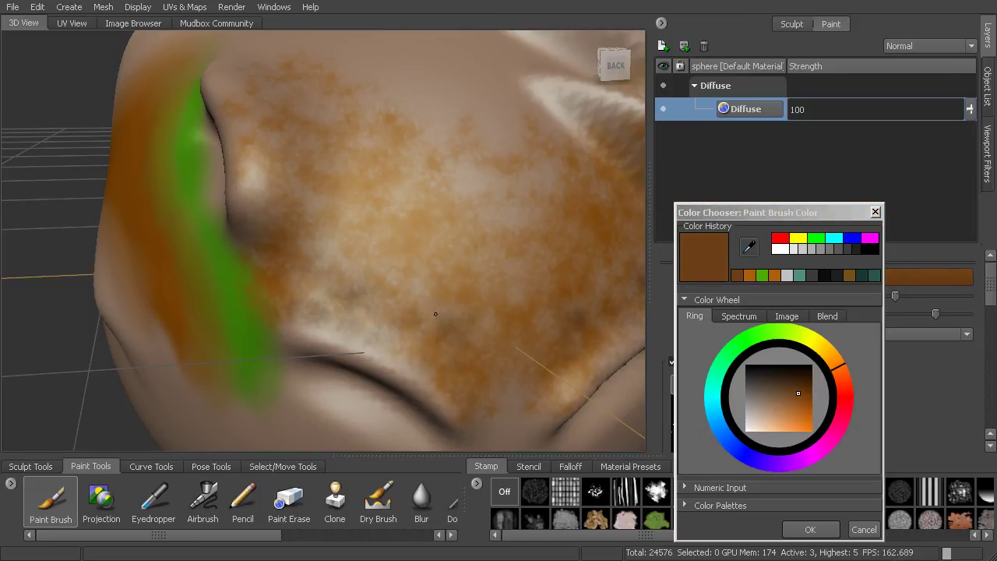
mouse_move(435, 314)
mouse_down()
mouse_move(366, 265)
mouse_move(444, 273)
mouse_move(507, 366)
mouse_move(487, 220)
mouse_move(459, 261)
mouse_move(392, 211)
mouse_move(511, 228)
mouse_move(312, 140)
mouse_move(327, 265)
mouse_move(428, 354)
mouse_up()
Enlarge the Paint Brush to size 25.15, choose a lighter tan-brown color, and blend it over the mottled area.
key(b)
drag(796, 395, 784, 408)
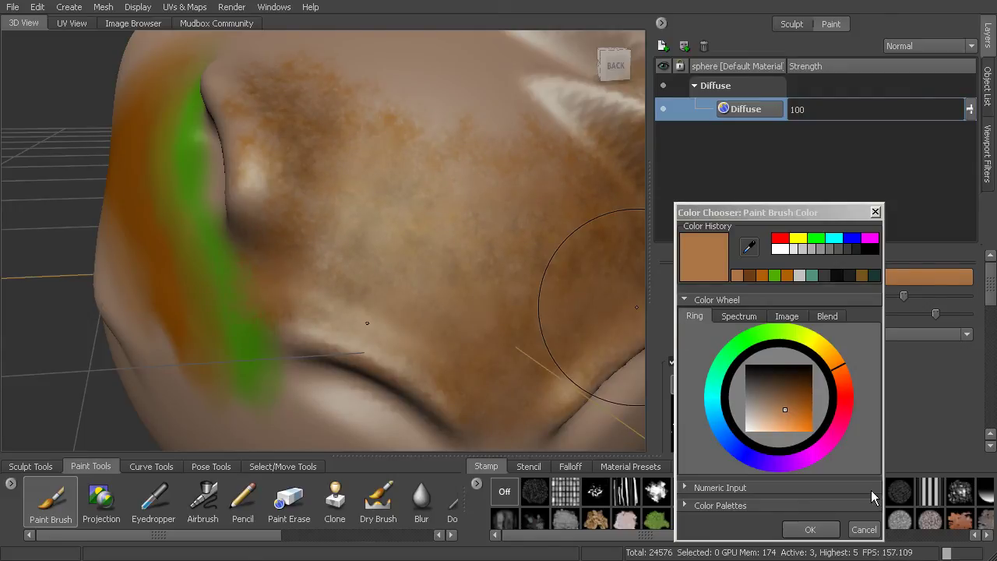
click(810, 529)
Toggle the Diffuse paint layer's visibility to compare the model with and without paint, and try its strength control, keeping 100.
alt+drag(521, 252, 522, 236)
alt+middle_drag(523, 236, 494, 243)
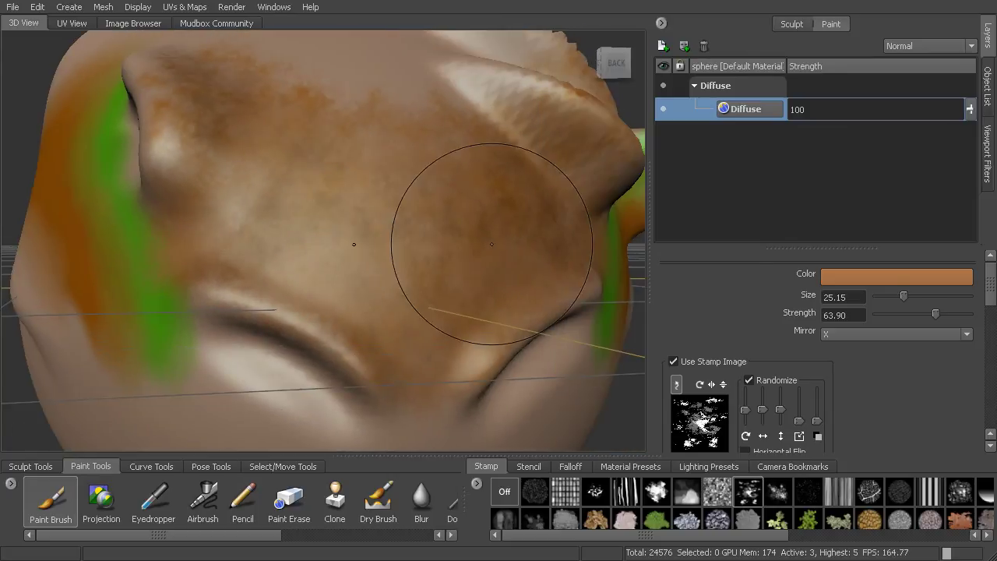
alt+right_drag(494, 242, 472, 246)
click(662, 114)
click(664, 110)
click(666, 110)
click(664, 108)
click(663, 109)
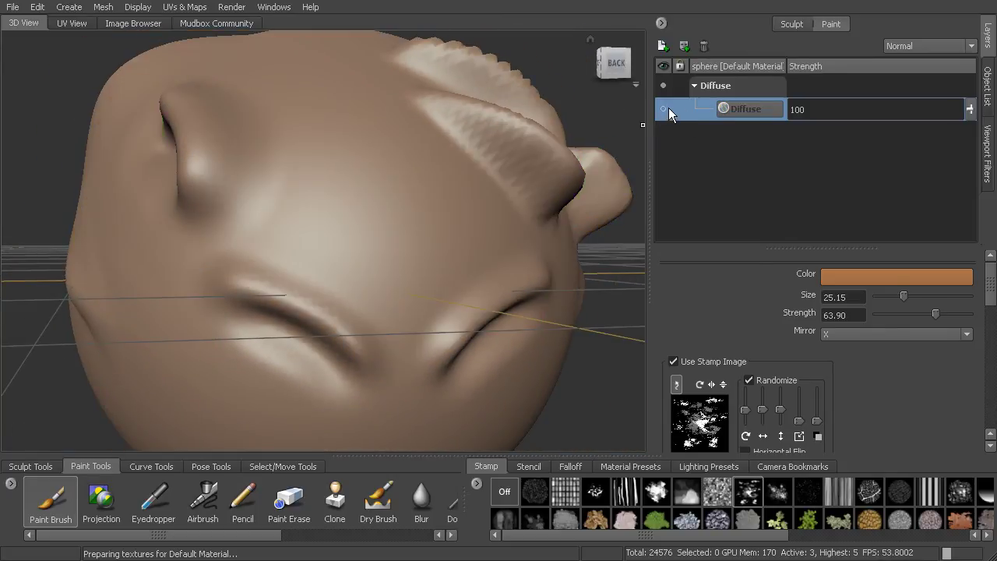
click(663, 110)
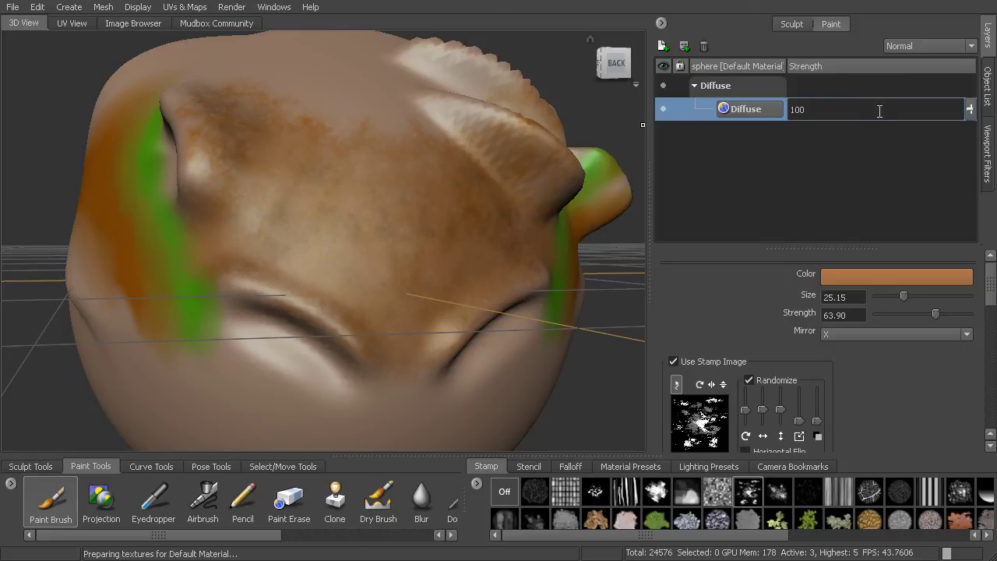
click(970, 109)
mouse_move(970, 106)
mouse_down()
mouse_move(983, 178)
mouse_move(980, 106)
mouse_up()
Try the Multiply, Linear Dodge (Add), Lighter Color and Hard Light blend modes on the Diffuse layer, and restore Normal.
click(924, 47)
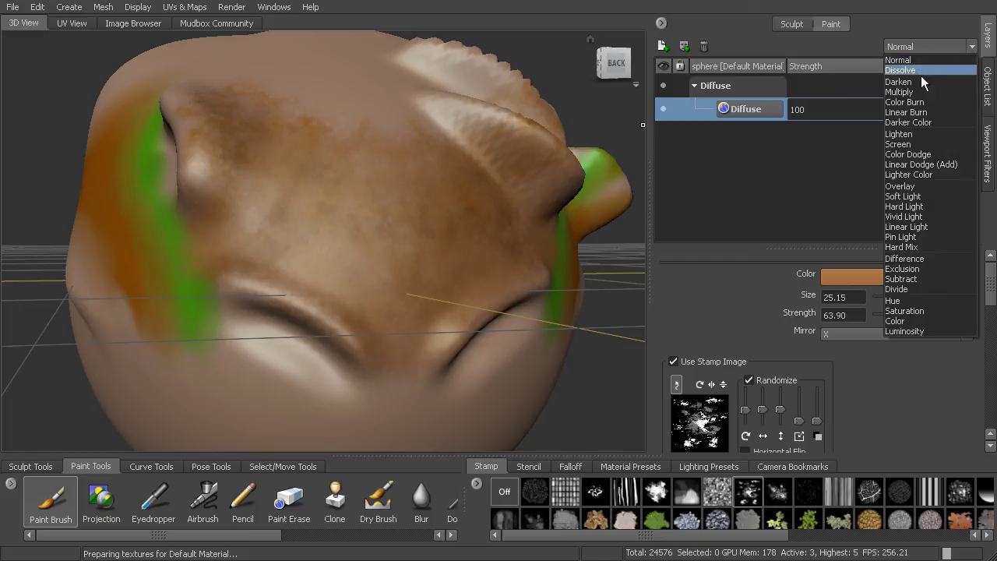
click(921, 81)
click(922, 51)
click(923, 86)
click(928, 46)
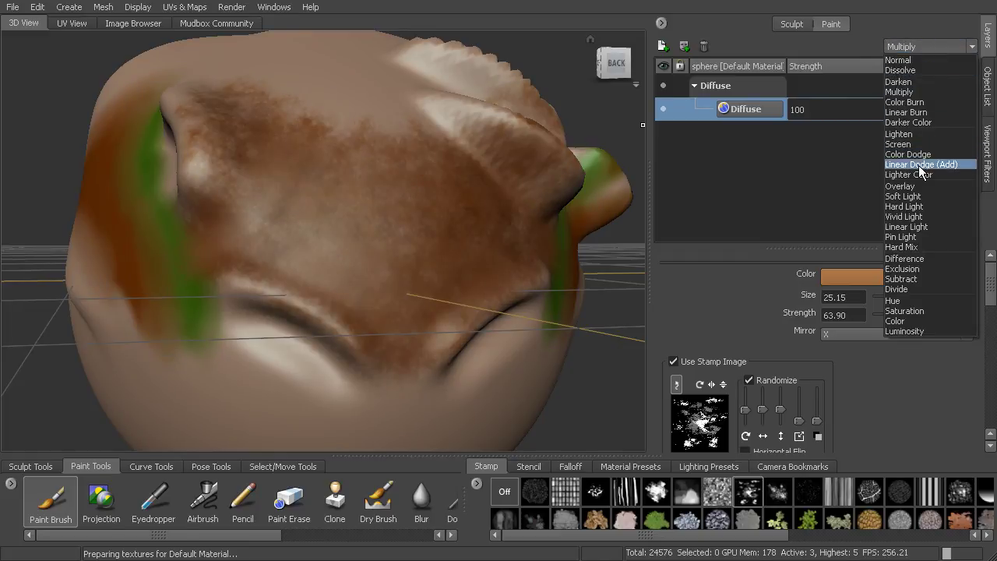
click(919, 161)
click(928, 46)
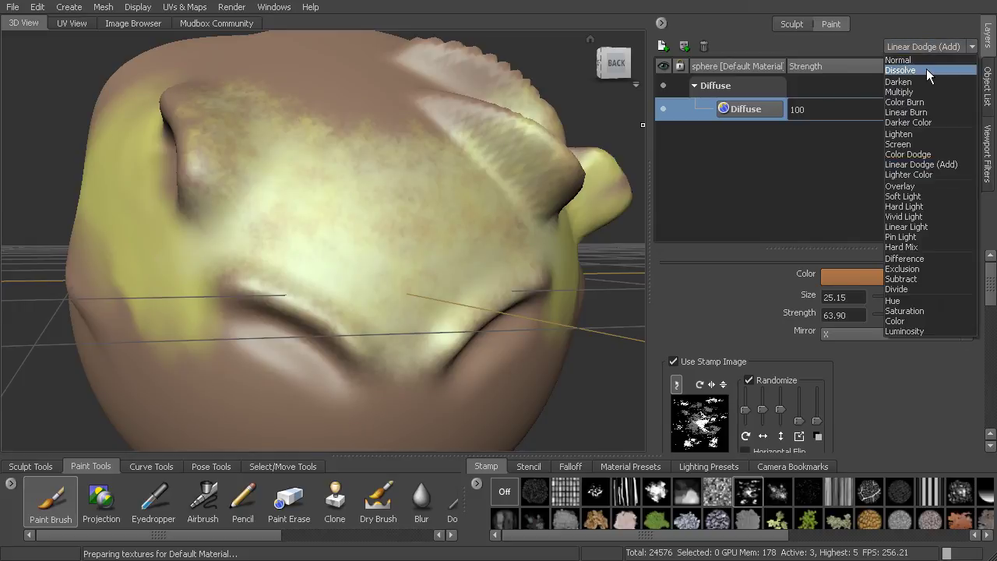
click(922, 173)
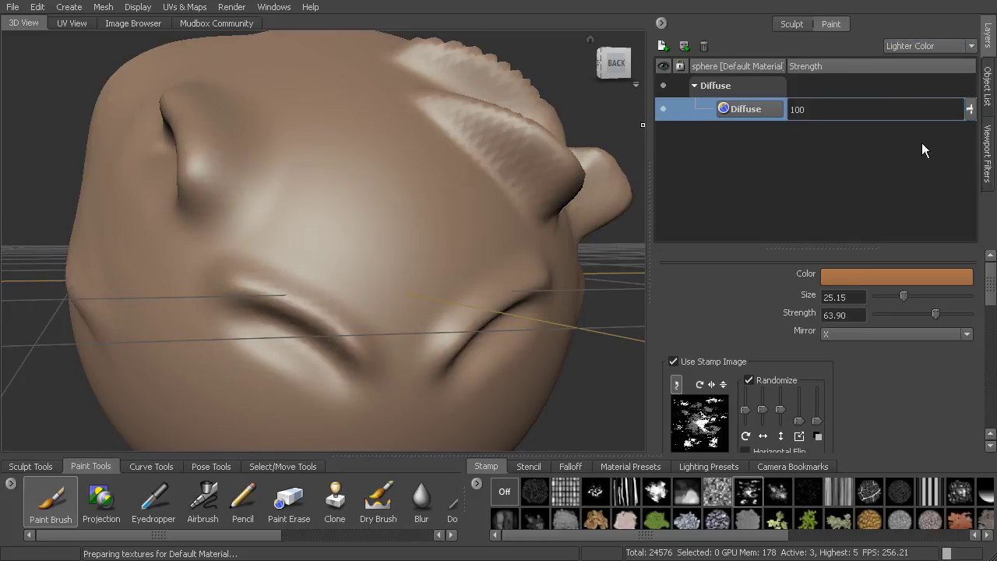
click(920, 46)
click(915, 195)
click(928, 44)
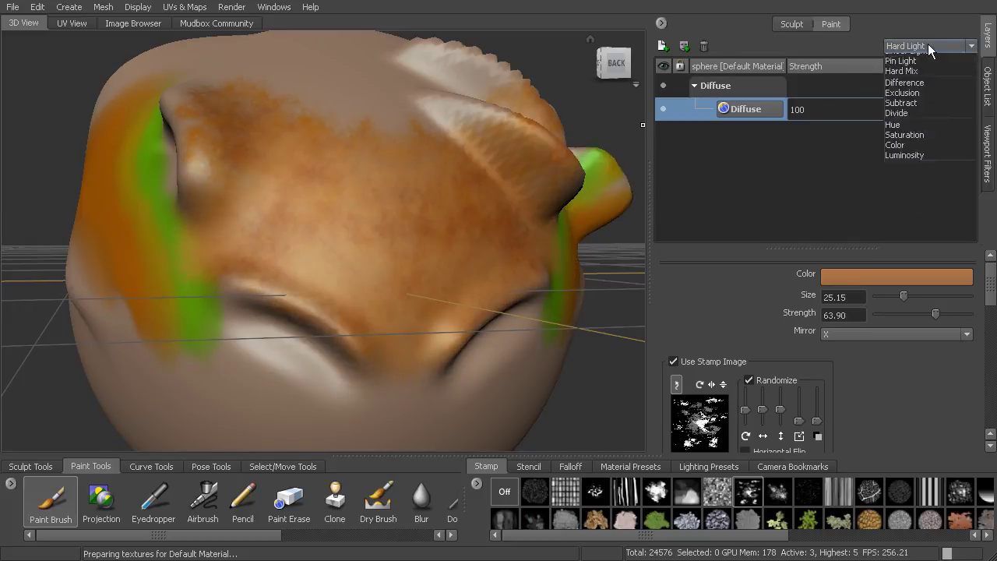
click(927, 63)
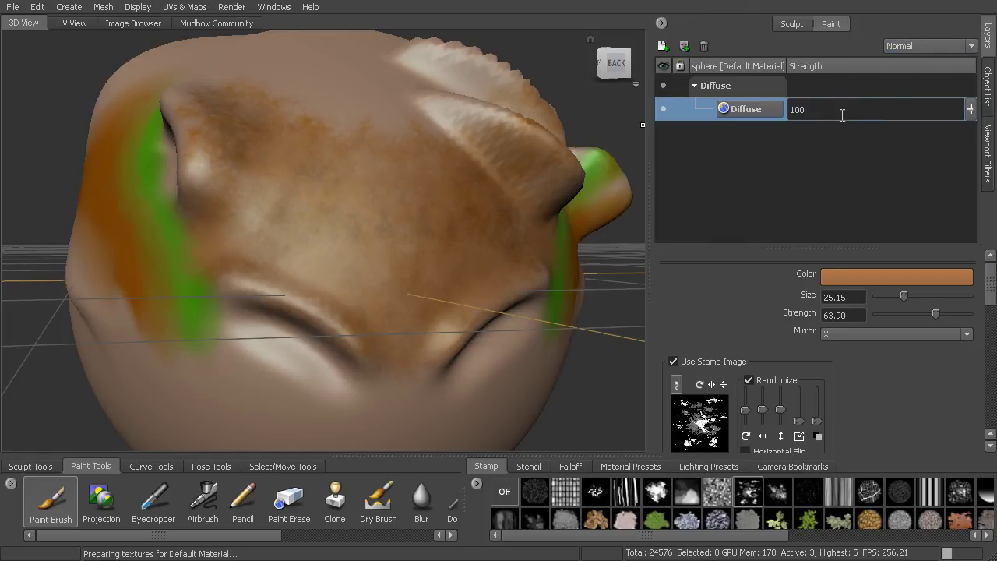
mouse_move(484, 337)
alt+mouse_down()
mouse_move(576, 189)
mouse_move(597, 204)
mouse_move(575, 200)
mouse_move(590, 225)
mouse_move(547, 234)
alt+mouse_up()
scroll(577, 189, down, 3)
mouse_move(509, 265)
alt+mouse_down()
mouse_move(531, 302)
mouse_move(552, 256)
alt+mouse_up()
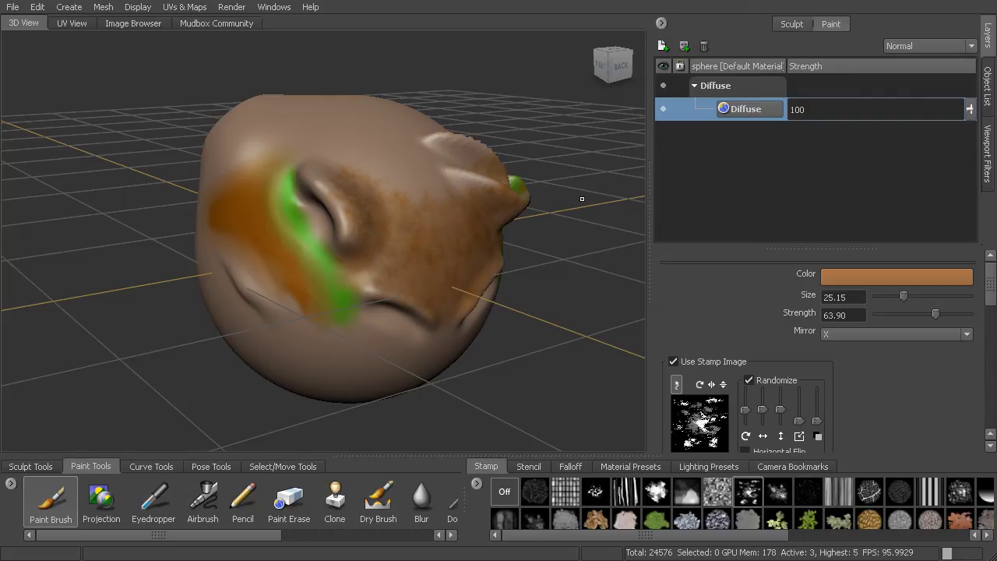
alt+drag(553, 278, 531, 289)
alt+right_drag(532, 289, 555, 292)
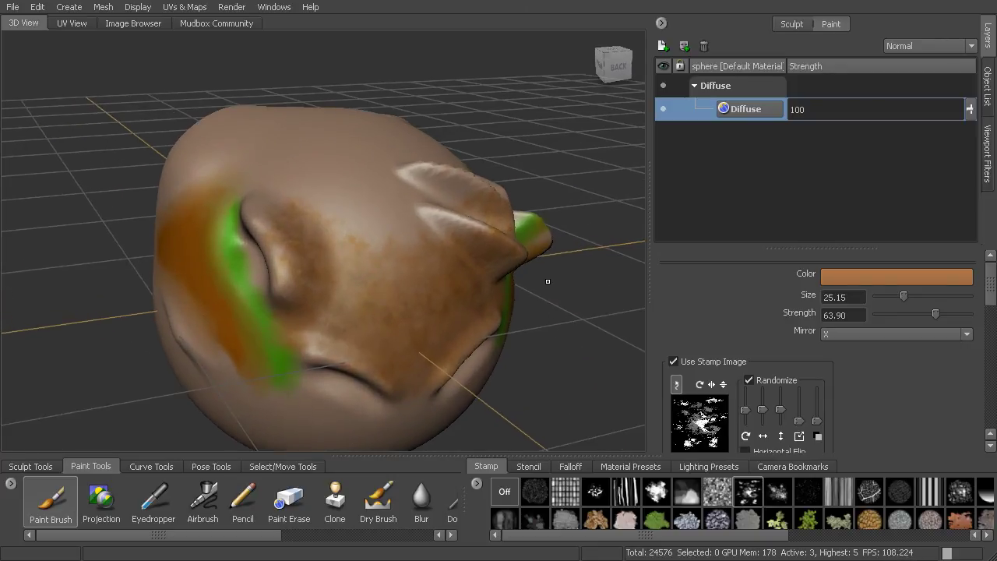